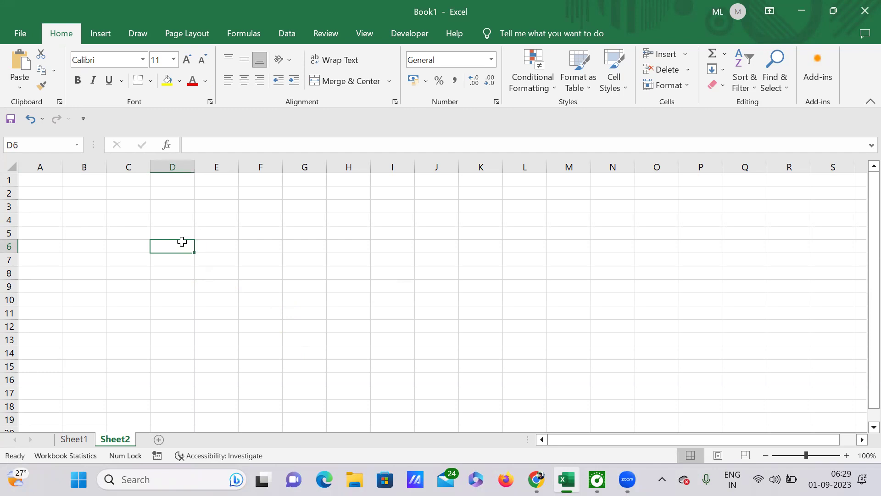
# Enter the number 2 in cell D6 and inspect its stored value
pyautogui.write('=')
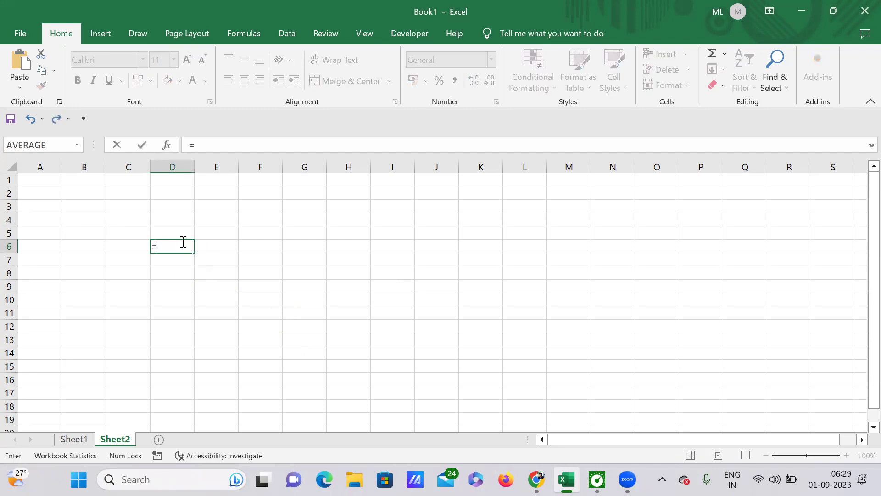
pyautogui.press('BackSpace')
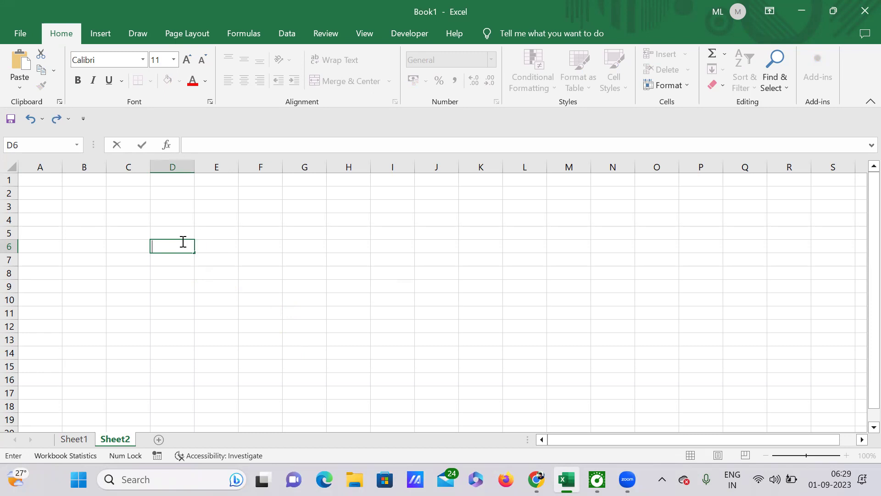
pyautogui.write('2')
pyautogui.press('Return')
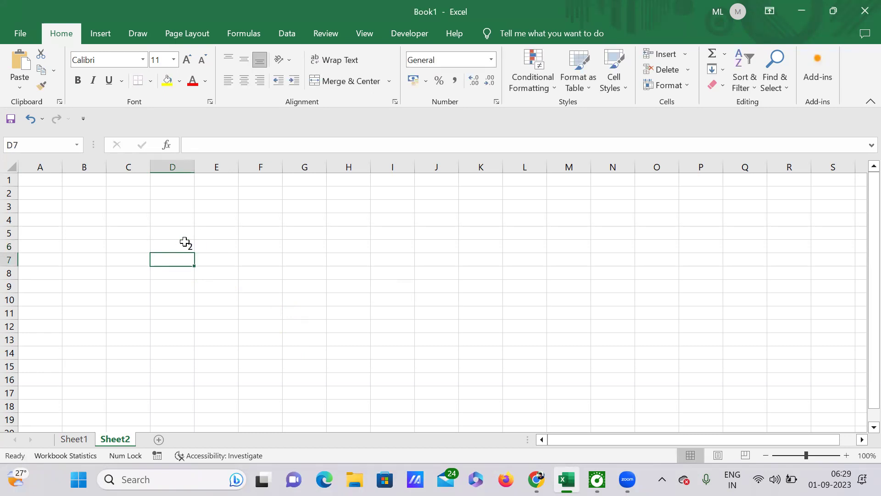
pyautogui.click(183, 243)
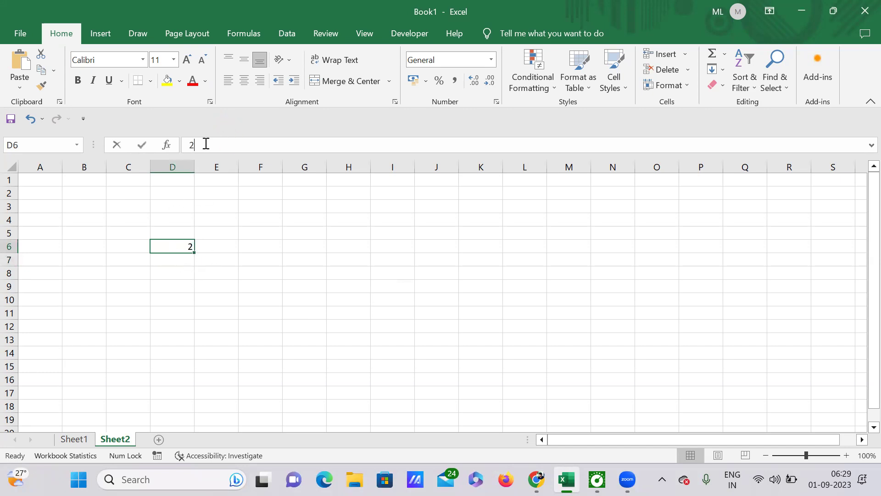
pyautogui.doubleClick(191, 145)
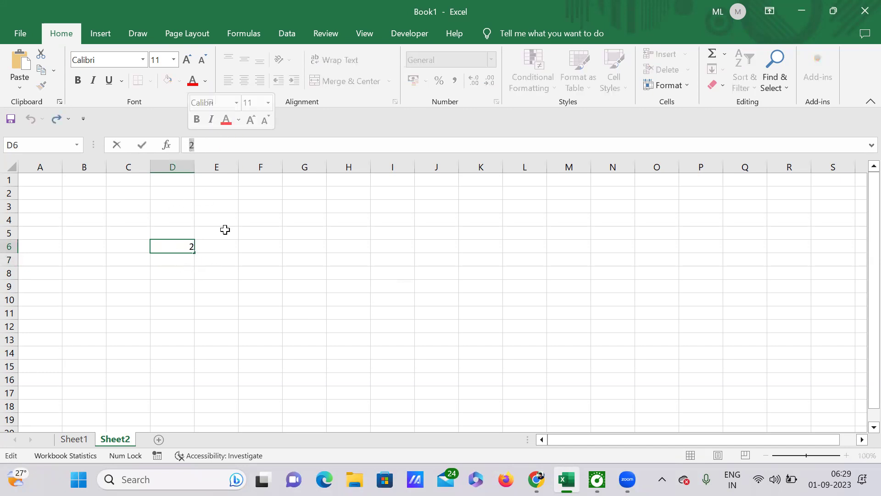
# Enter 1/9 without a leading zero in cell E8 and inspect how it is stored
pyautogui.click(235, 269)
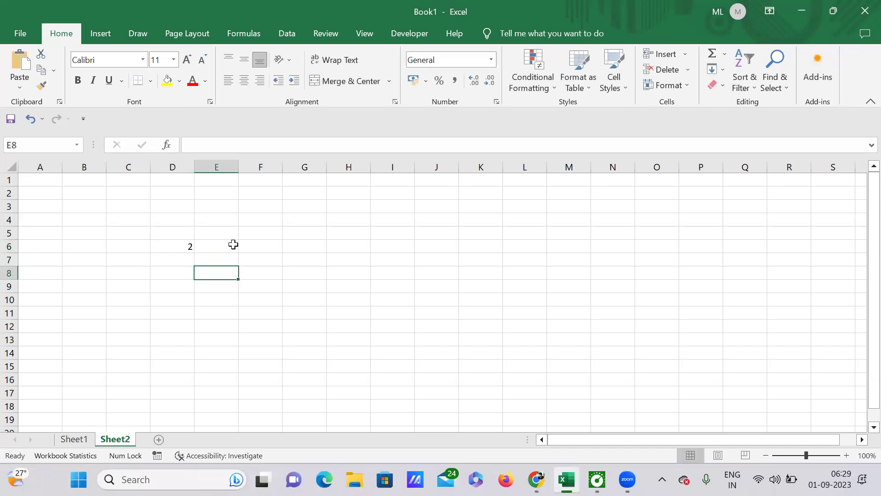
pyautogui.write('1')
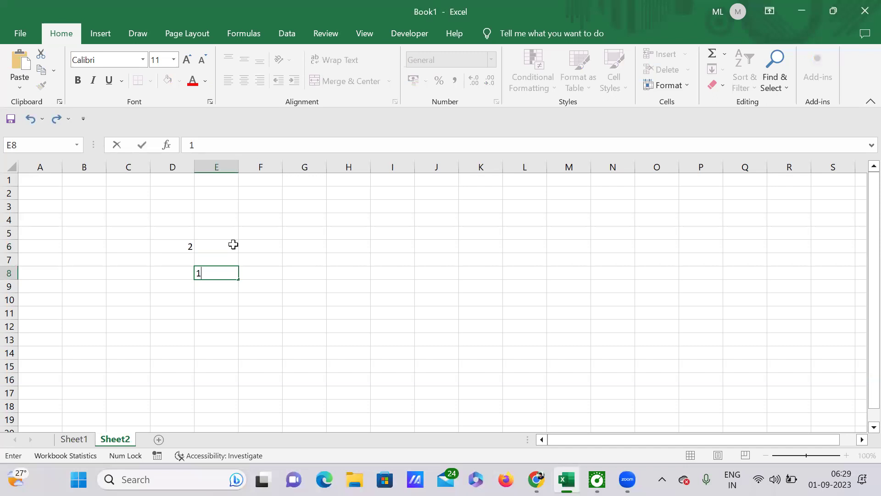
pyautogui.write('/9')
pyautogui.press('Return')
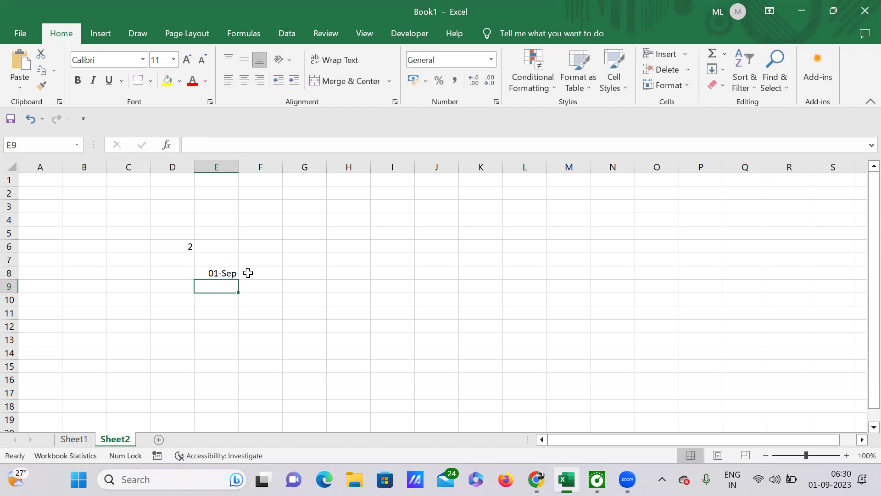
pyautogui.click(214, 273)
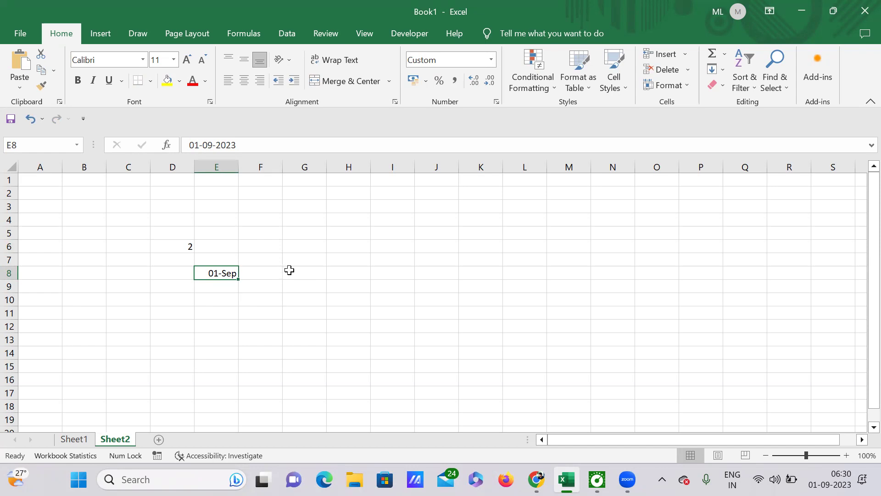
# Enter the fraction as 0 1/9 in cell G5 and inspect its stored value
pyautogui.click(307, 235)
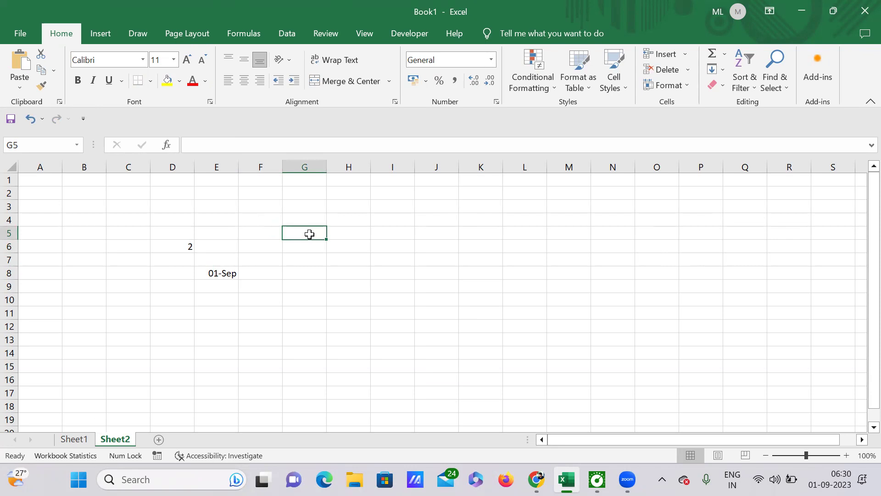
pyautogui.write('0')
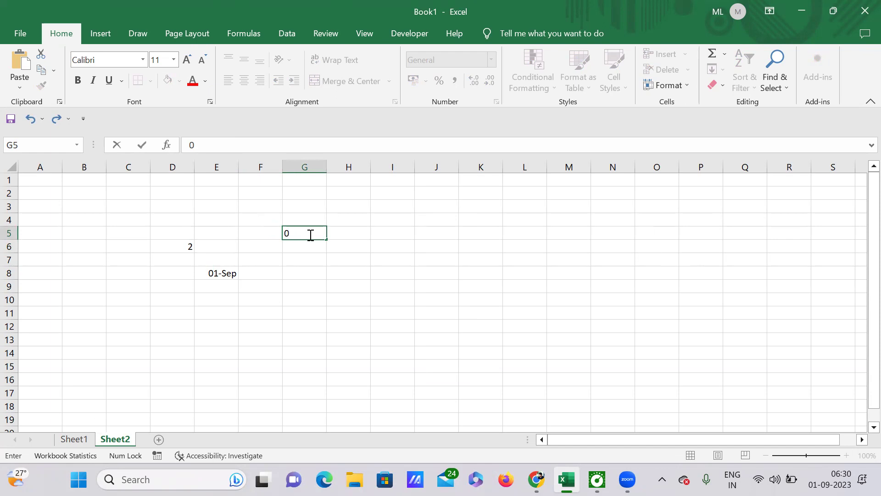
pyautogui.write(' 1/9')
pyautogui.press('Return')
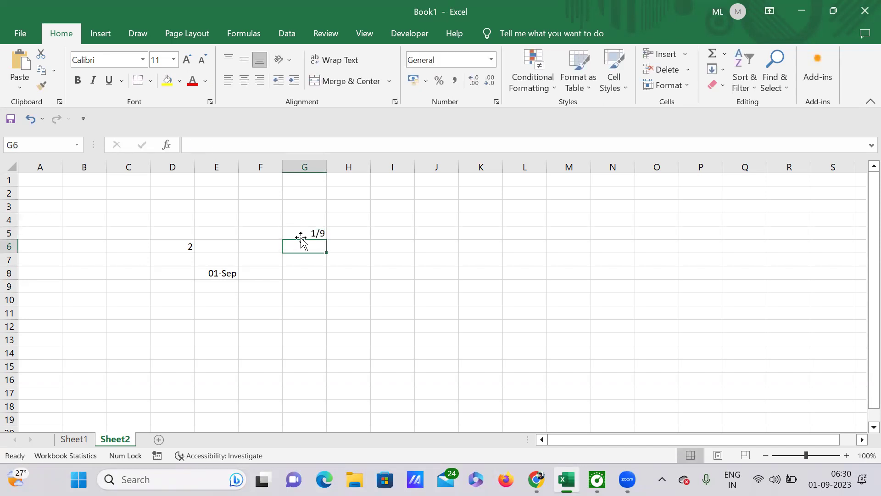
pyautogui.click(299, 234)
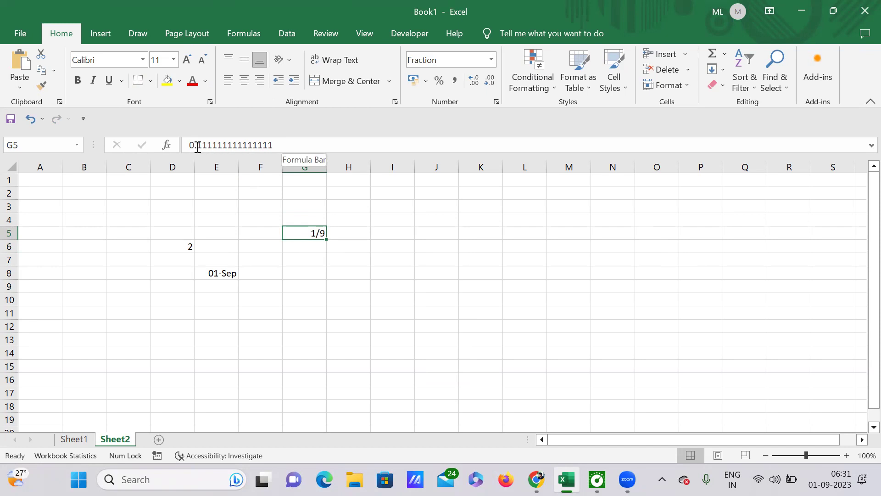
pyautogui.click(383, 251)
pyautogui.click(297, 235)
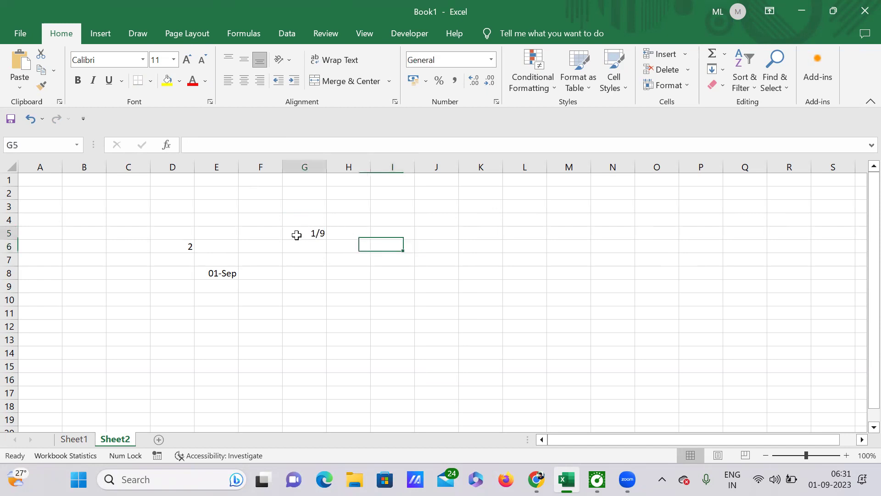
pyautogui.click(406, 227)
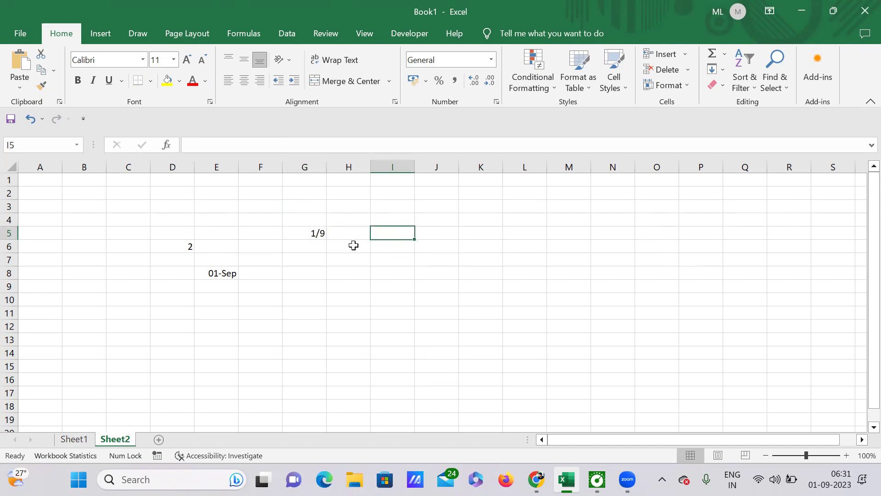
pyautogui.click(306, 233)
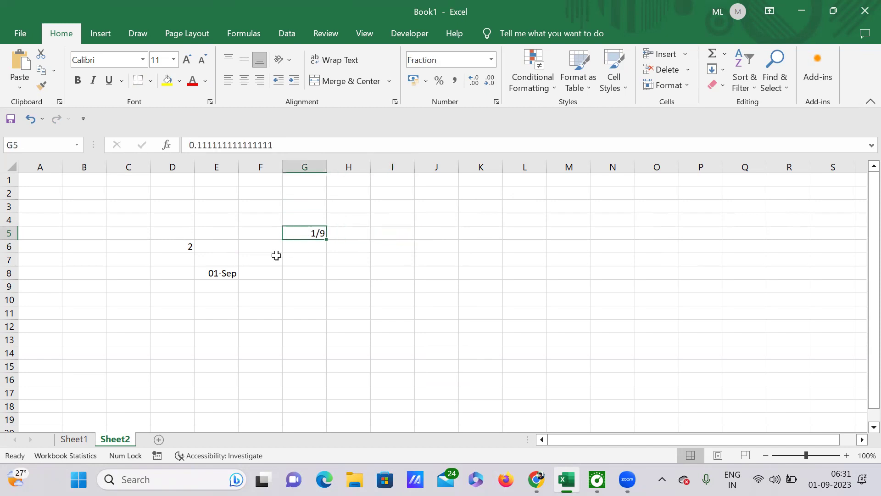
# Format cell E8 as a Fraction of type Up to one digit and compare it with cell G5
pyautogui.click(217, 273)
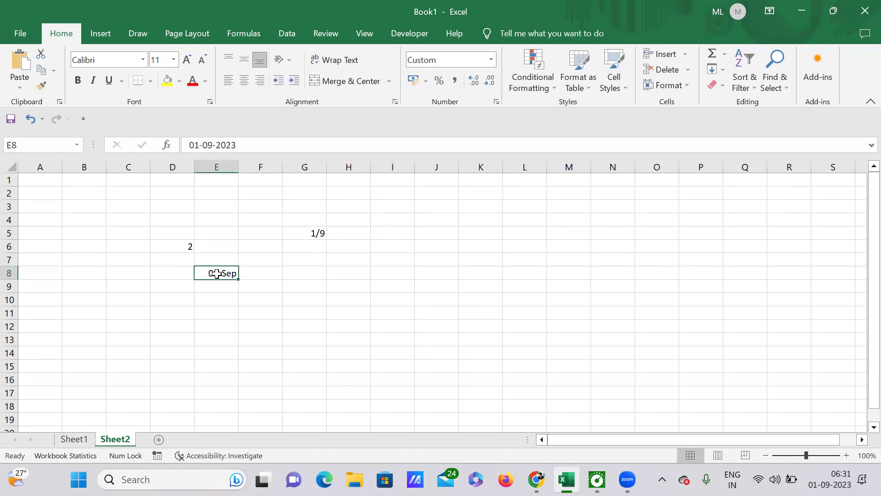
pyautogui.rightClick(217, 274)
pyautogui.click(256, 405)
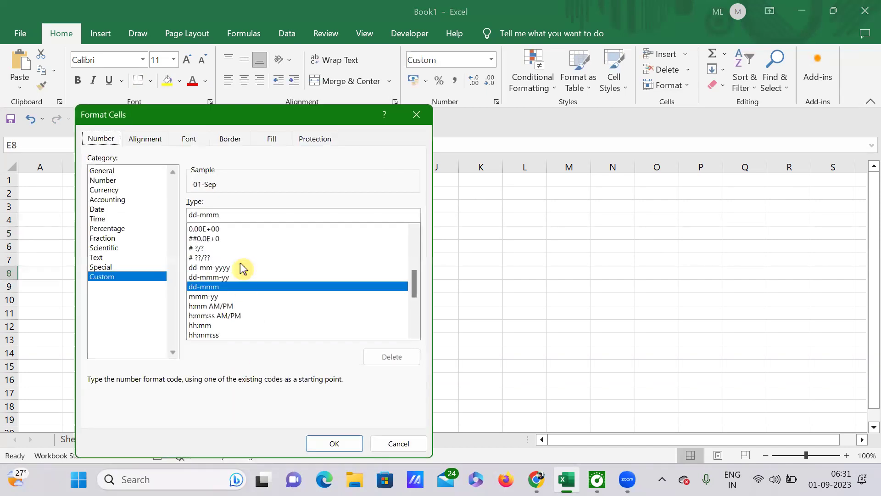
pyautogui.click(118, 239)
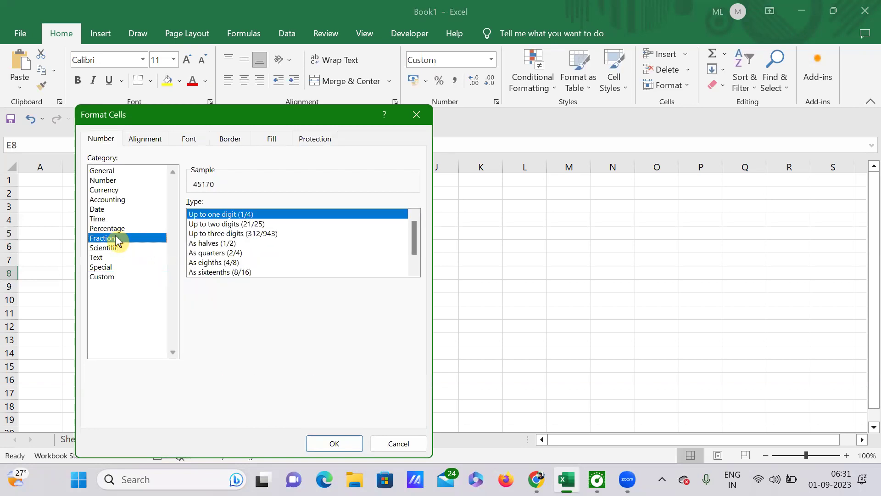
pyautogui.click(335, 443)
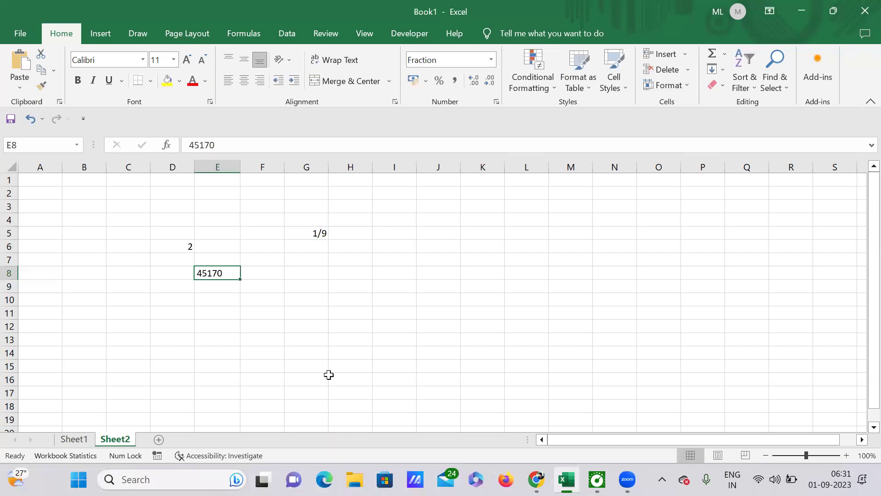
pyautogui.click(257, 322)
pyautogui.click(218, 274)
pyautogui.click(326, 274)
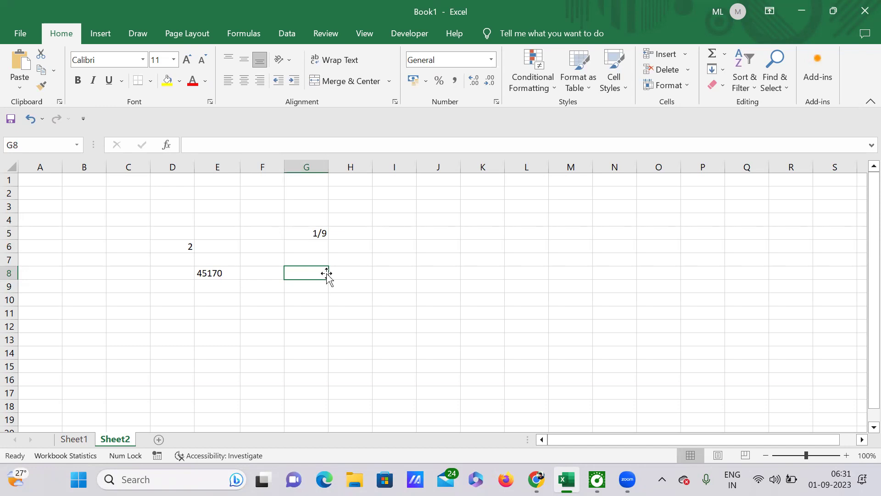
pyautogui.click(225, 274)
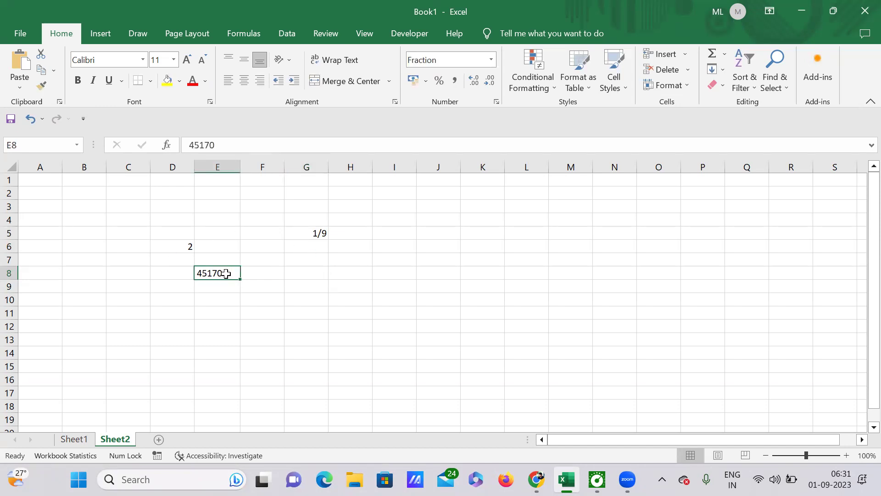
pyautogui.click(320, 232)
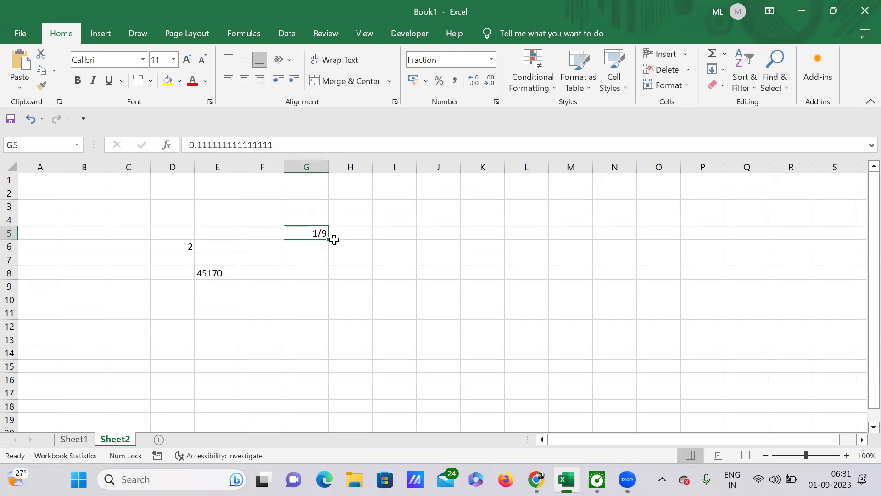
pyautogui.click(370, 247)
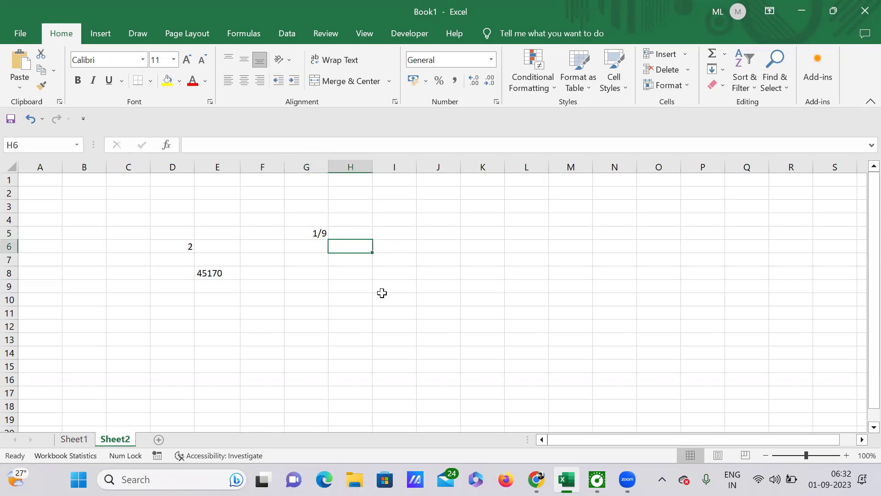
# Enter the fraction as 0 53/62 in cell H9
pyautogui.click(353, 289)
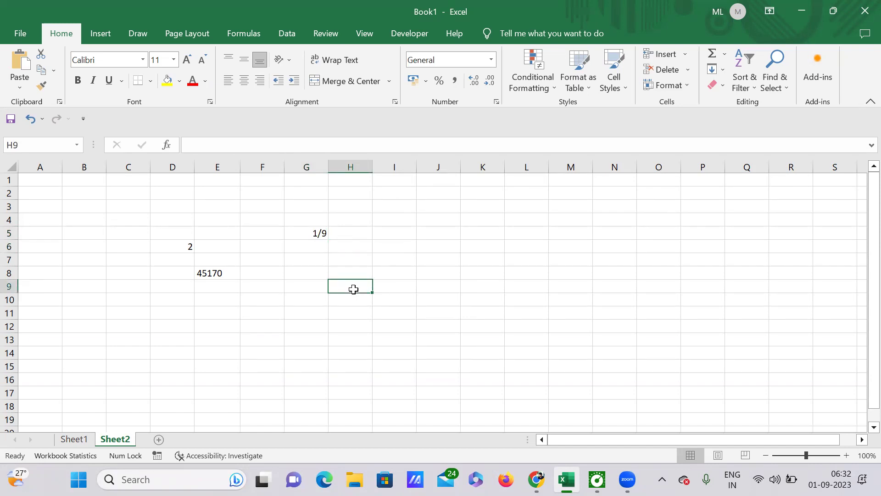
pyautogui.write('5')
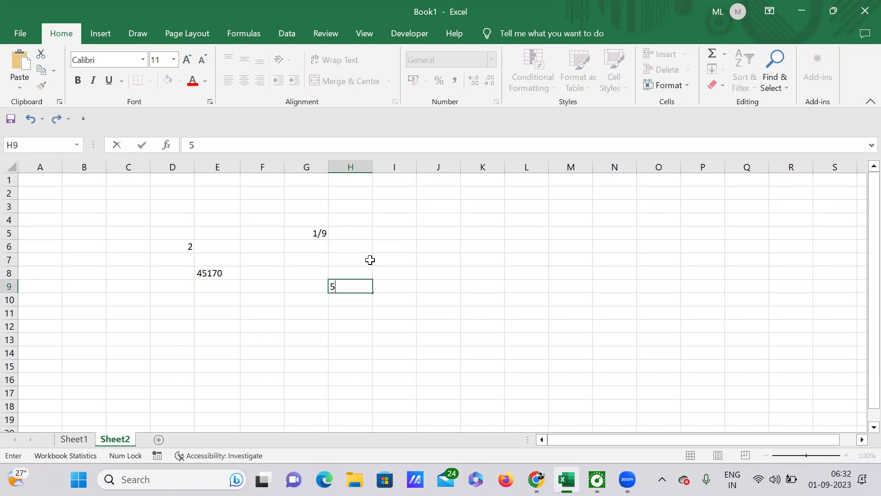
pyautogui.write('3/62')
pyautogui.press('BackSpace')
pyautogui.press('BackSpace')
pyautogui.press('BackSpace')
pyautogui.press('BackSpace')
pyautogui.press('BackSpace')
pyautogui.write('0 53/62')
pyautogui.press('Return')
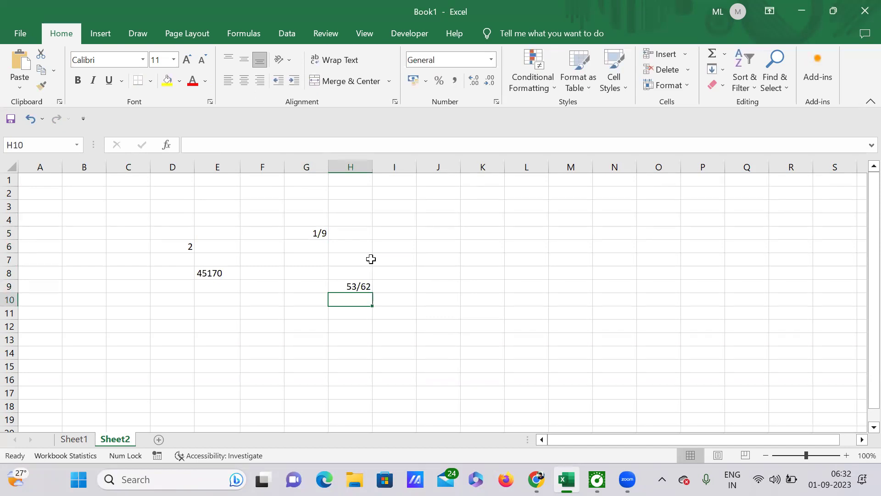
# Change the fraction format of cell H9 to Up to one digit (1/4)
pyautogui.click(347, 287)
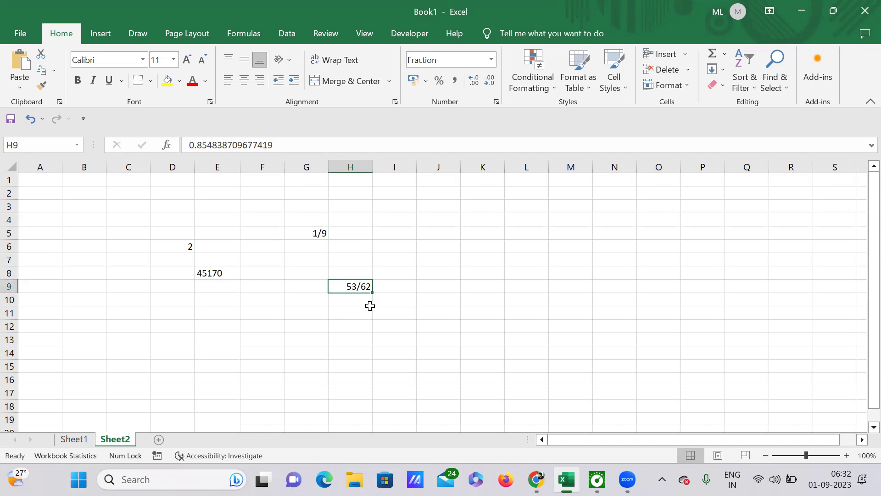
pyautogui.rightClick(346, 286)
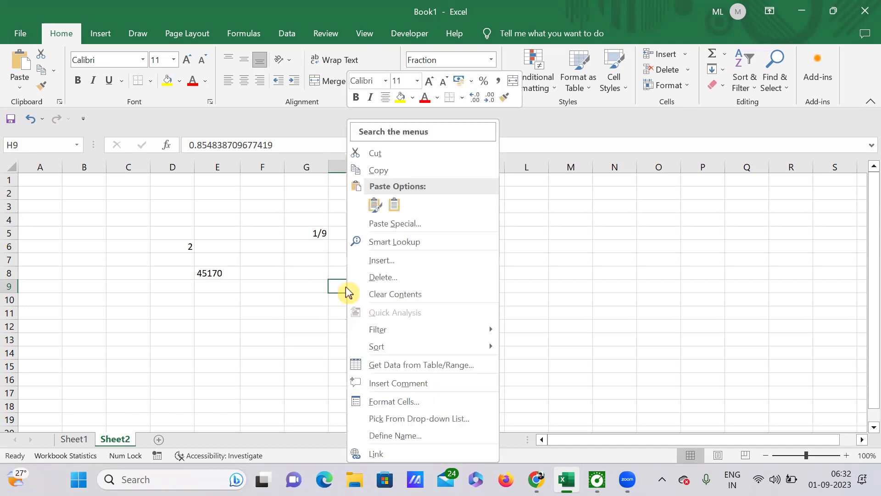
pyautogui.click(392, 402)
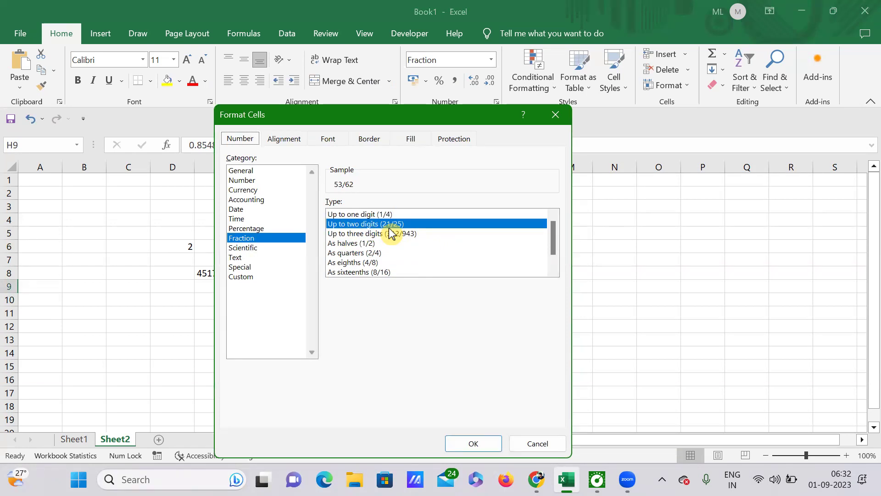
pyautogui.click(366, 214)
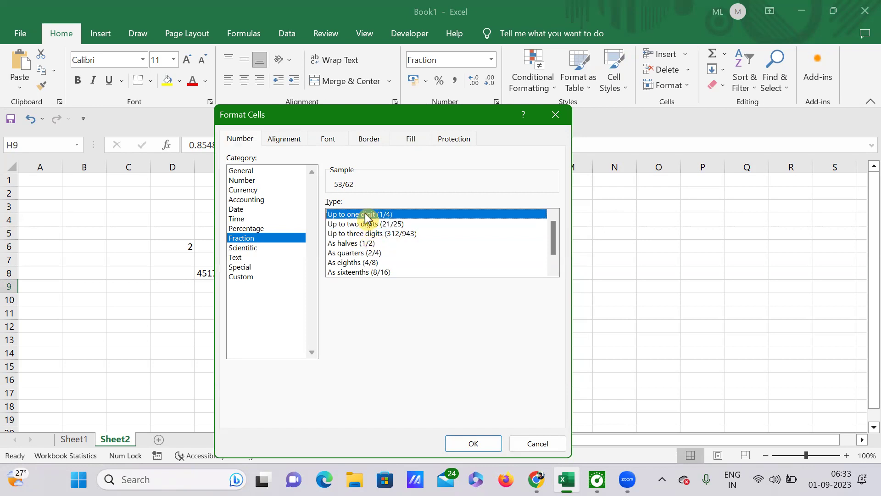
pyautogui.click(468, 444)
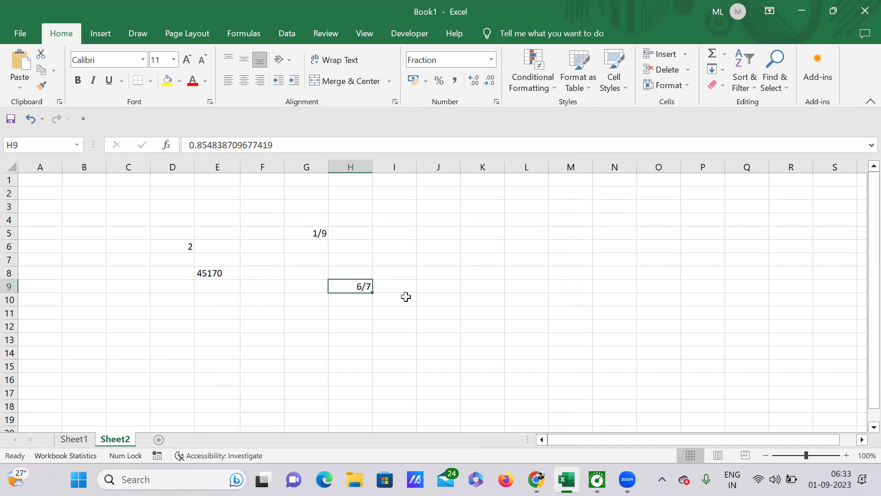
# Enter the improper fraction as 0 296/25 in cell J7
pyautogui.click(445, 262)
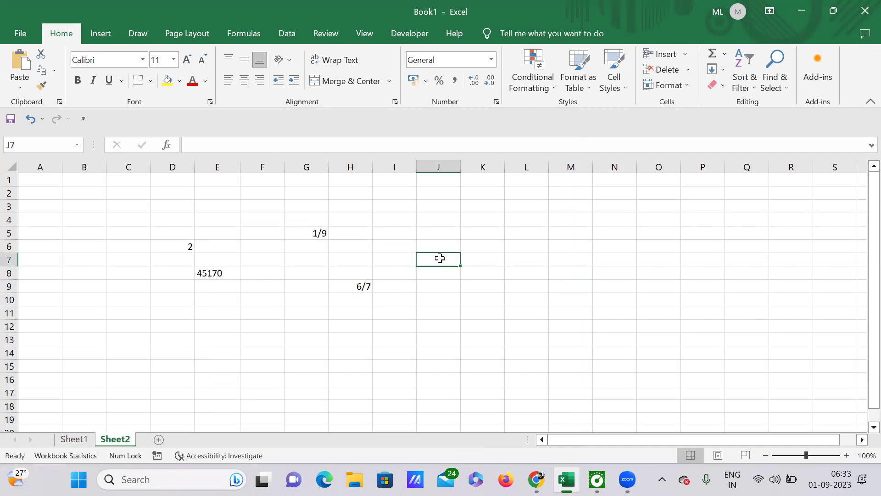
pyautogui.write('0 29')
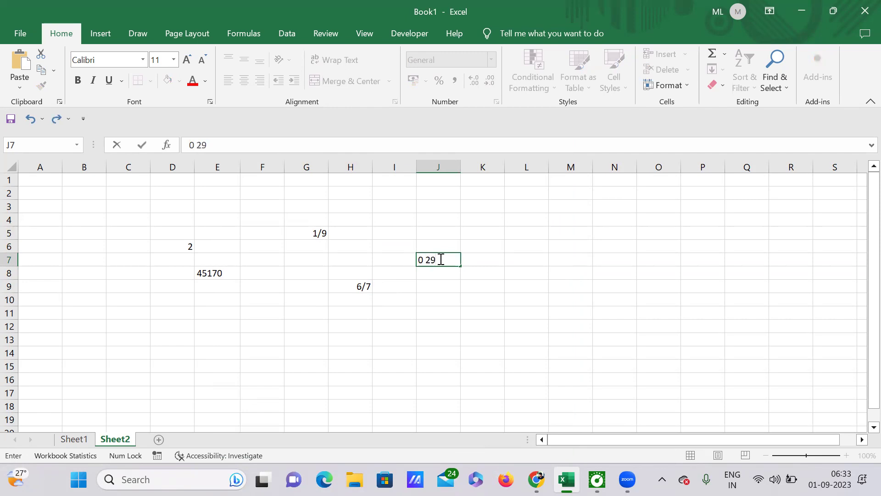
pyautogui.write('6/25')
pyautogui.press('Return')
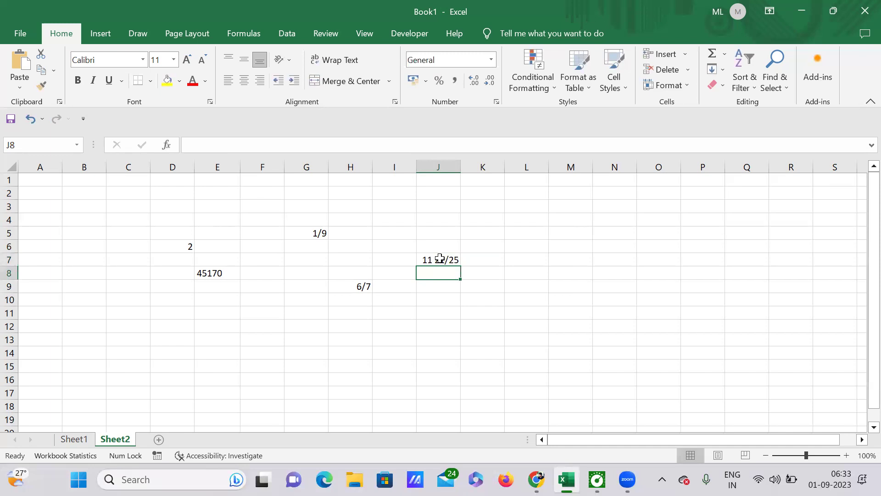
# Change the fraction format of cell J7 to Up to three digits (312/943)
pyautogui.click(428, 259)
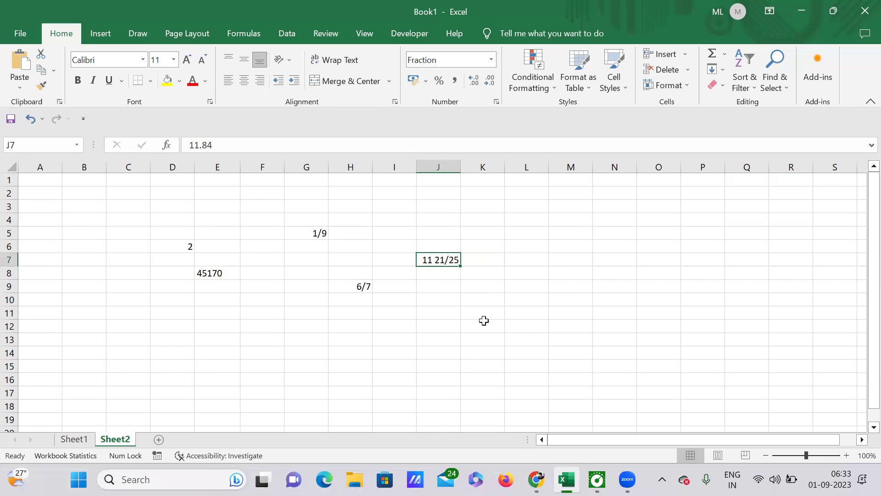
pyautogui.rightClick(433, 266)
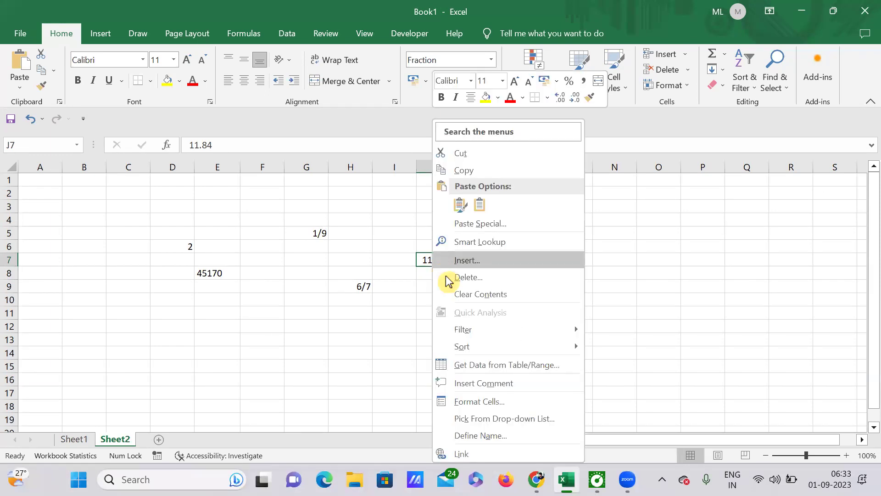
pyautogui.click(478, 402)
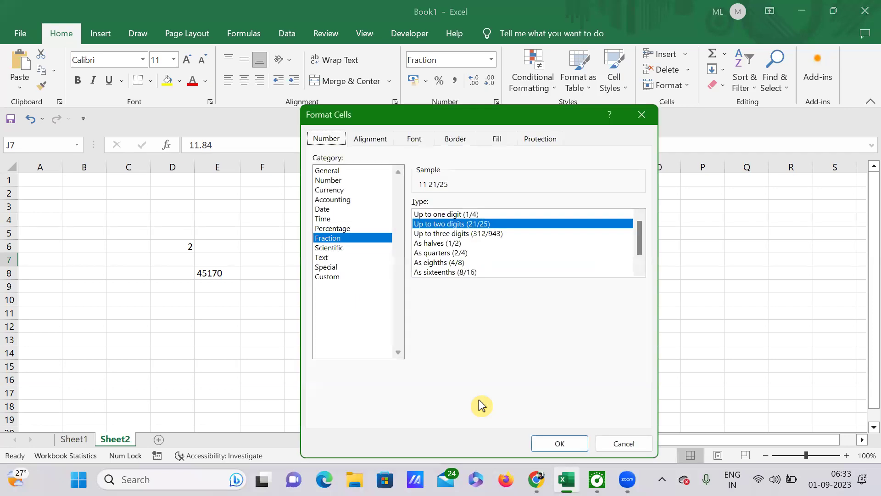
pyautogui.click(475, 235)
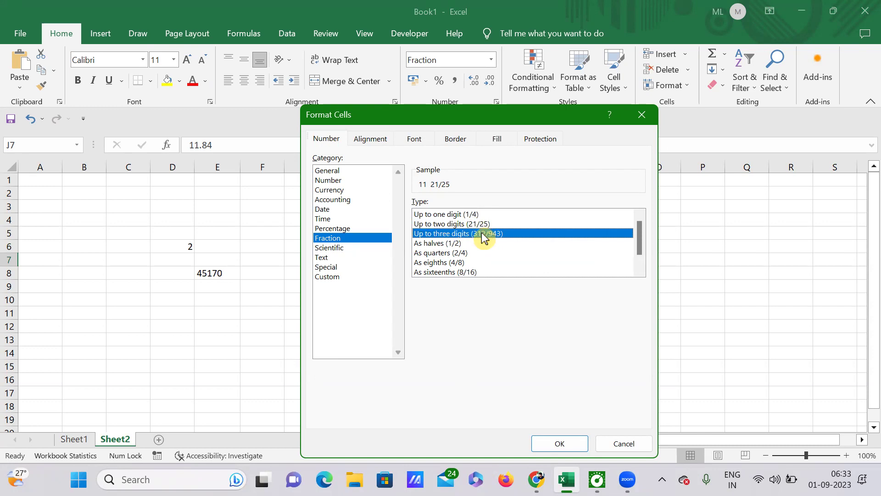
pyautogui.click(560, 444)
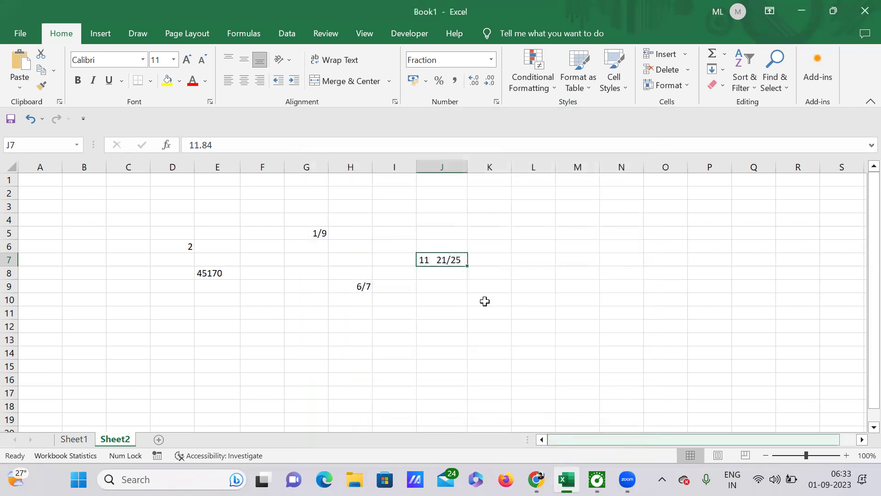
pyautogui.click(562, 278)
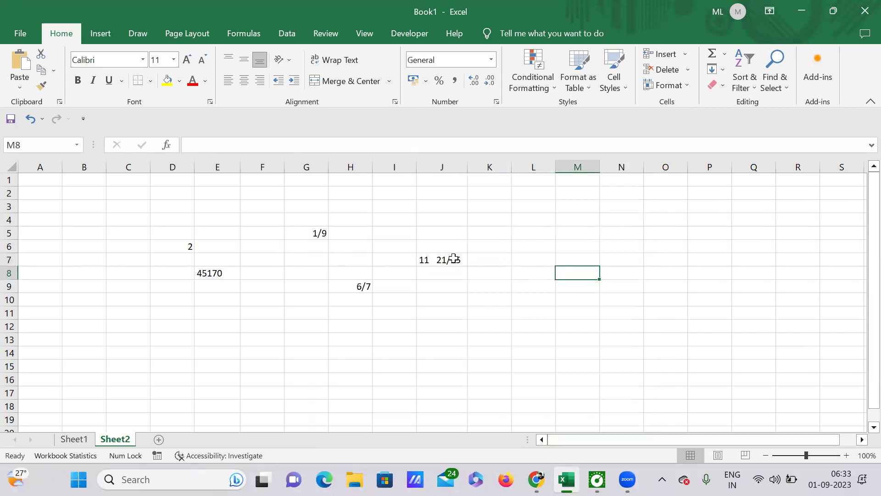
# Review the fraction types offered for cell J7 without applying a change
pyautogui.click(434, 262)
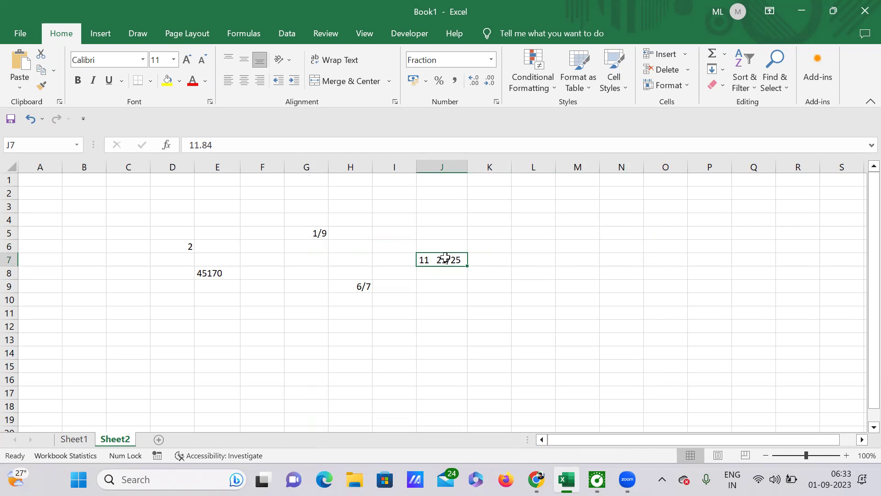
pyautogui.rightClick(445, 258)
pyautogui.click(488, 400)
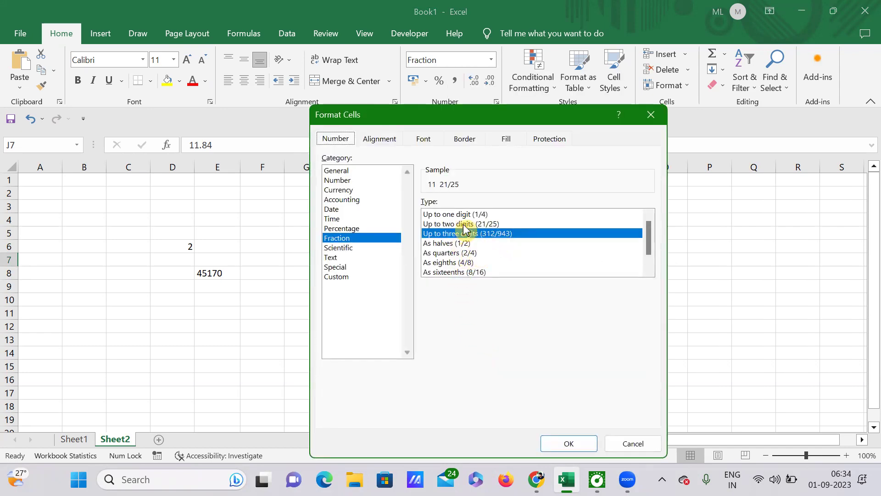
pyautogui.scroll(-1, 481, 248)
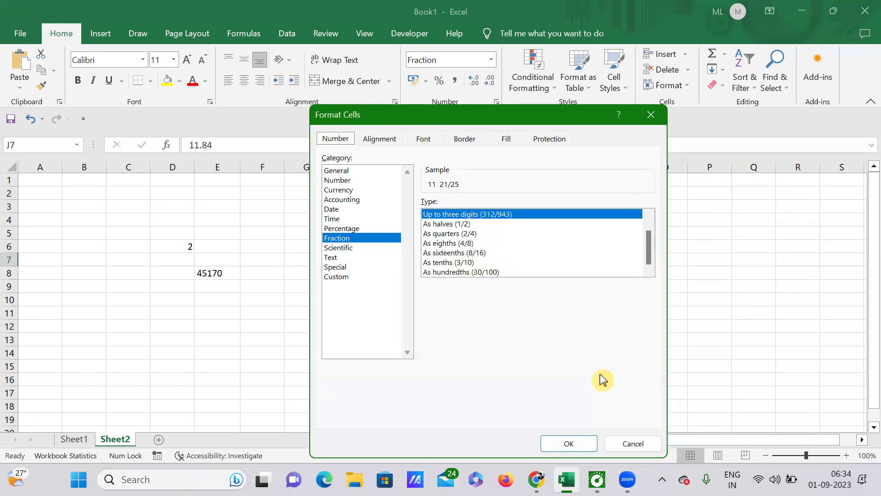
pyautogui.click(633, 443)
# Enter the fraction as 0 80/160 in cell M9 and inspect its stored value
pyautogui.click(580, 290)
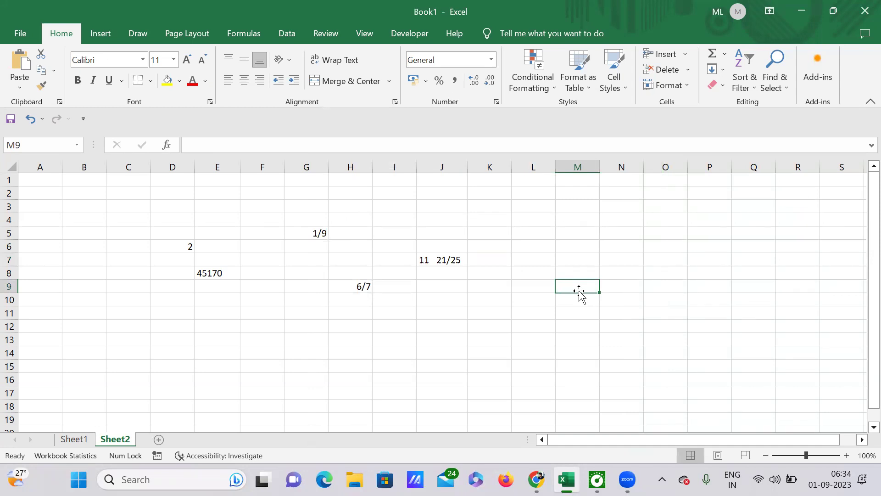
pyautogui.write('0')
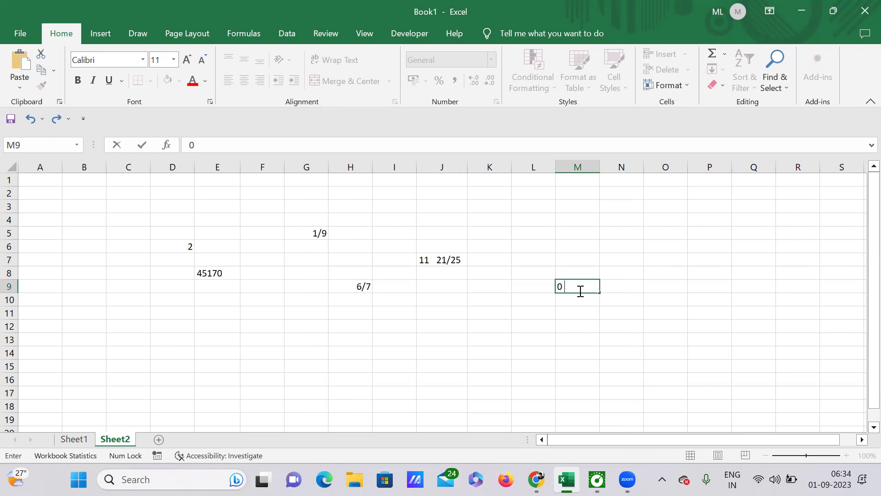
pyautogui.write('80/160')
pyautogui.press('Return')
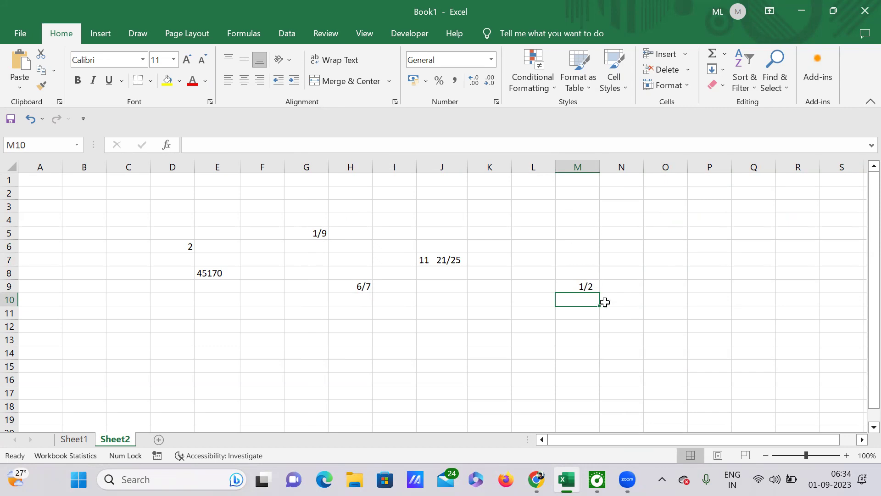
pyautogui.click(582, 286)
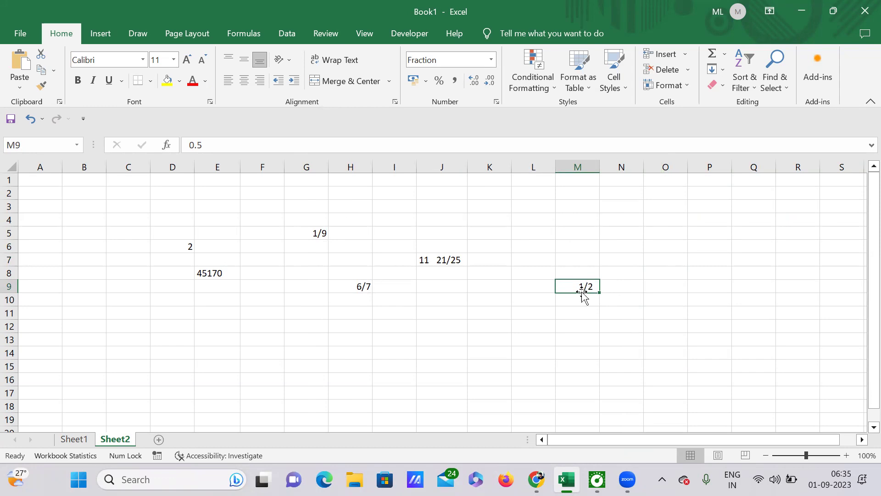
# Enter the same fraction as 0 80/160 in cell J12
pyautogui.click(440, 324)
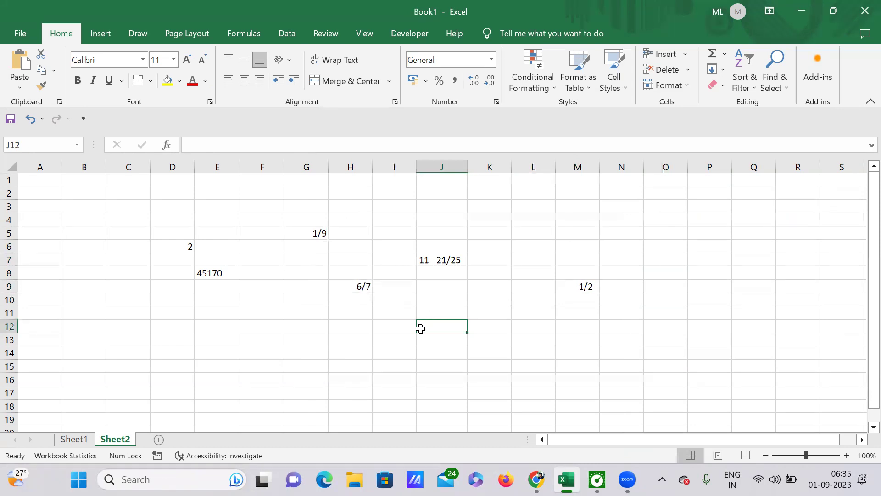
pyautogui.write('0')
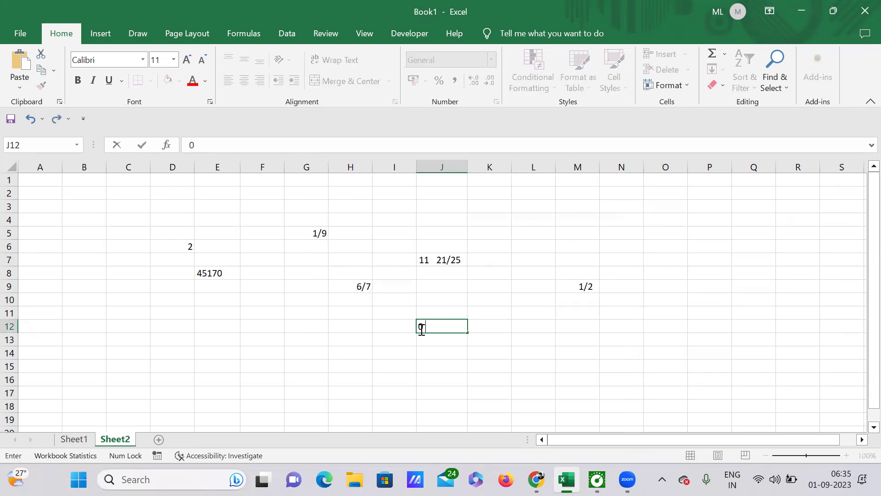
pyautogui.write(' 80/160')
pyautogui.click(507, 350)
# Change the fraction format of cell M9 to As sixteenths (8/16)
pyautogui.click(587, 287)
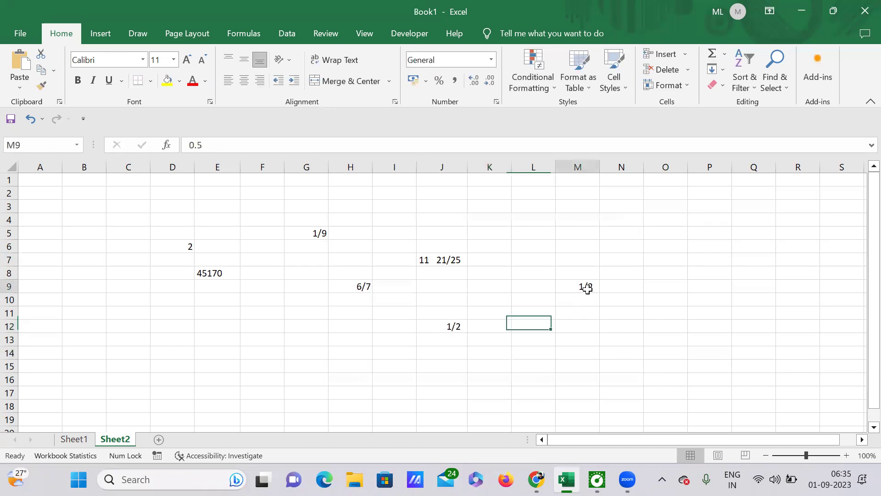
pyautogui.rightClick(588, 287)
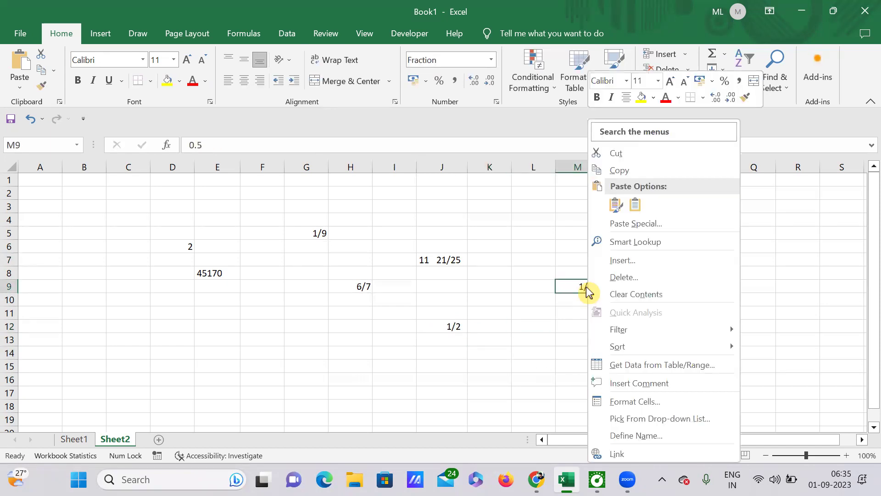
pyautogui.click(638, 402)
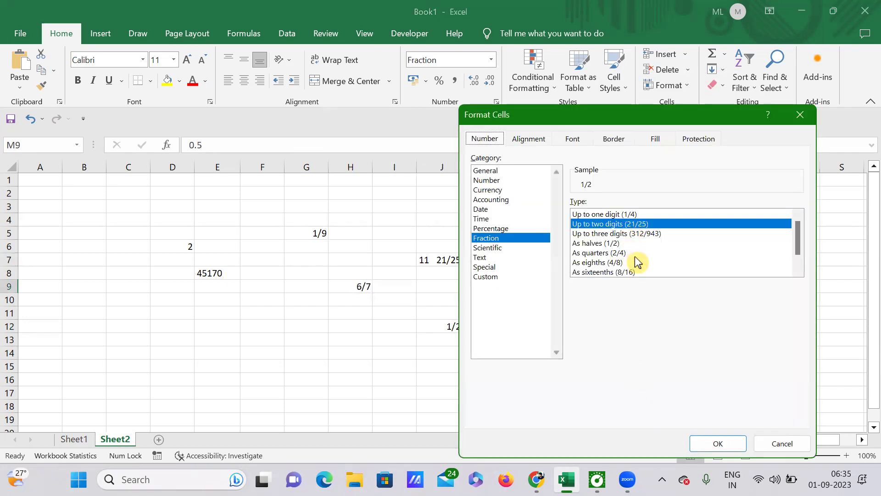
pyautogui.scroll(-1, 643, 270)
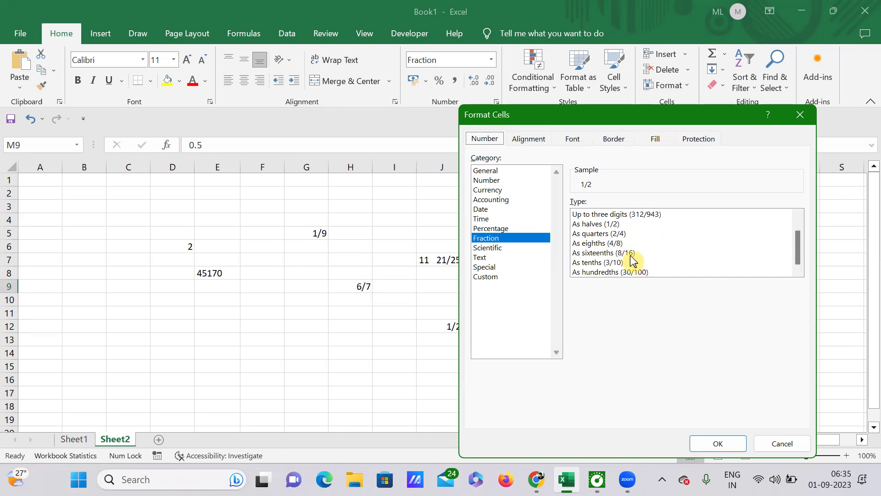
pyautogui.click(601, 254)
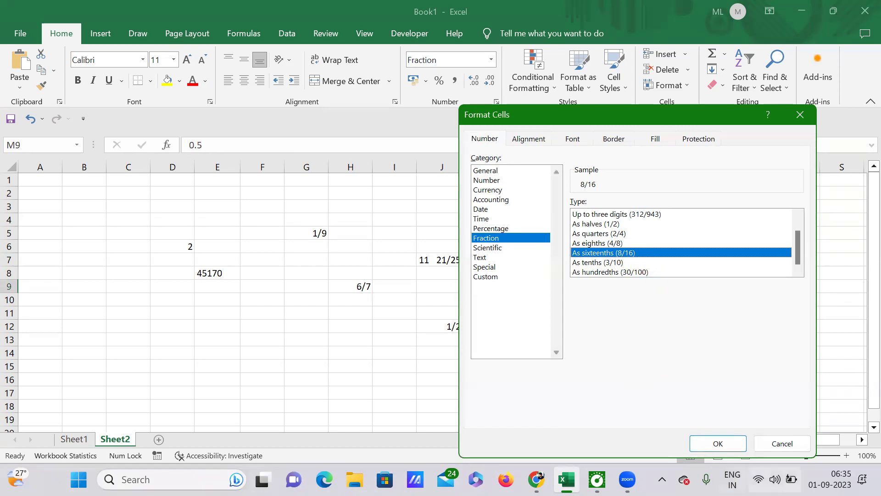
pyautogui.click(718, 443)
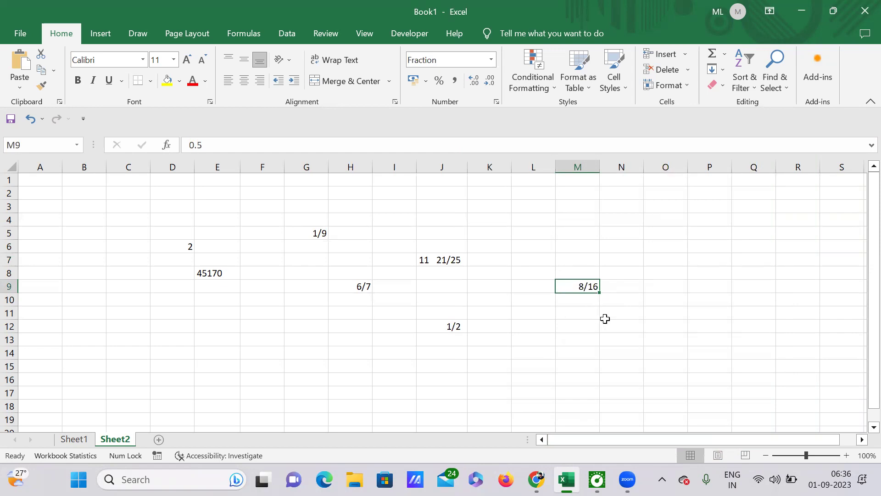
pyautogui.click(586, 318)
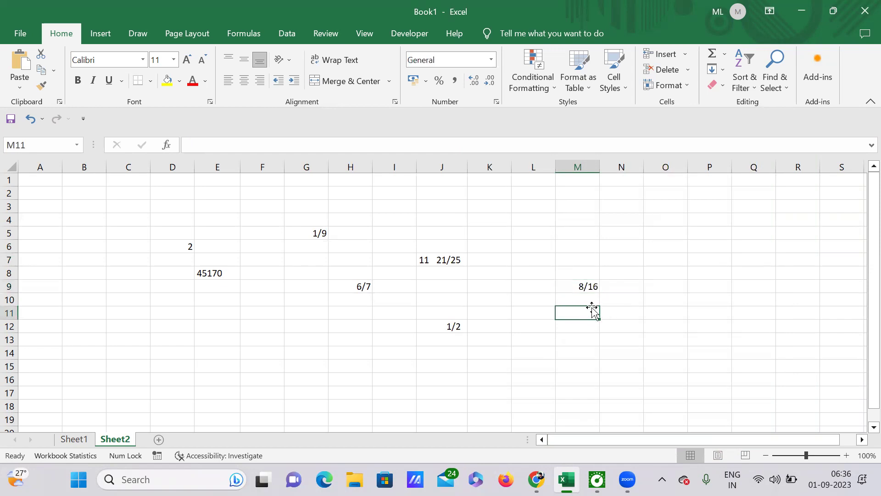
pyautogui.click(588, 287)
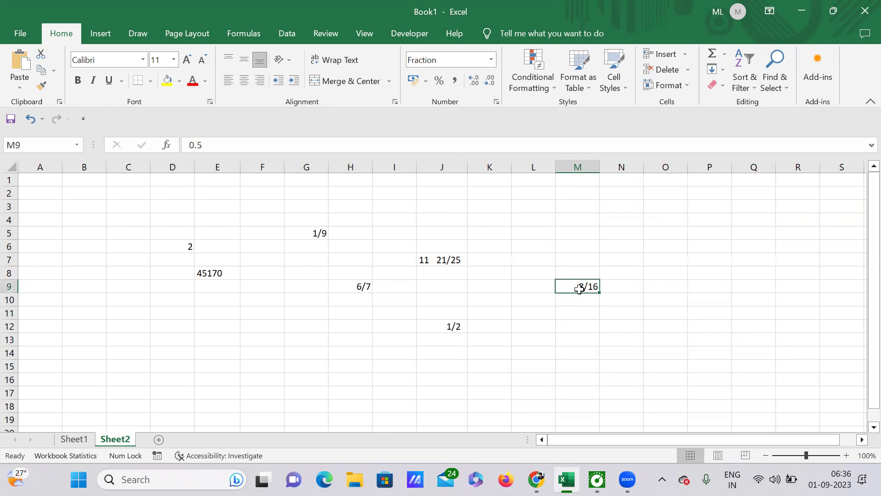
# Change the fraction format of cell J12 to As eighths (4/8)
pyautogui.click(450, 327)
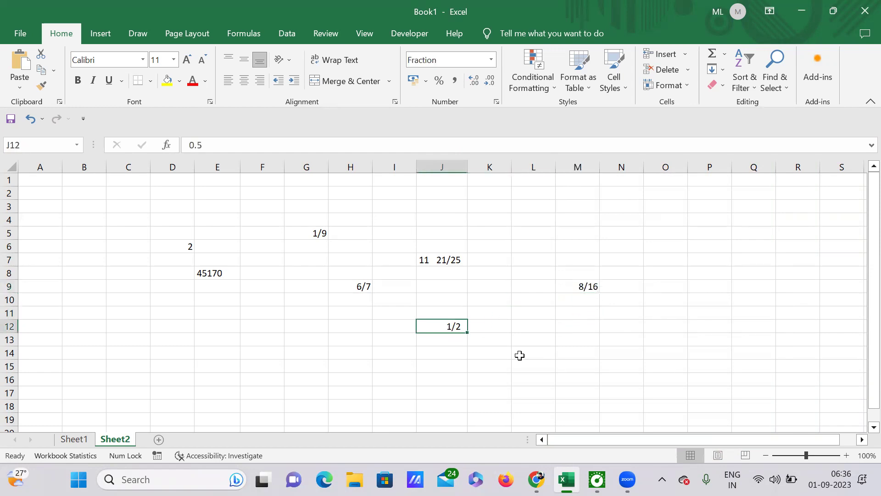
pyautogui.rightClick(455, 327)
pyautogui.click(511, 400)
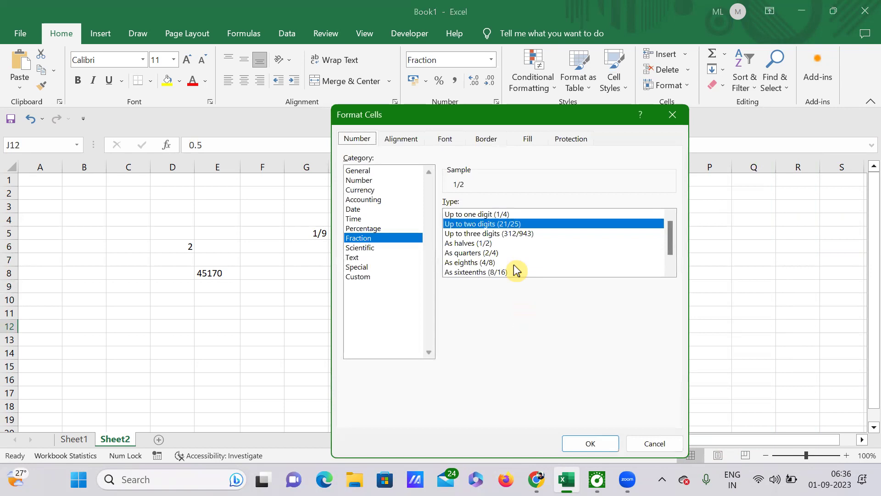
pyautogui.click(482, 262)
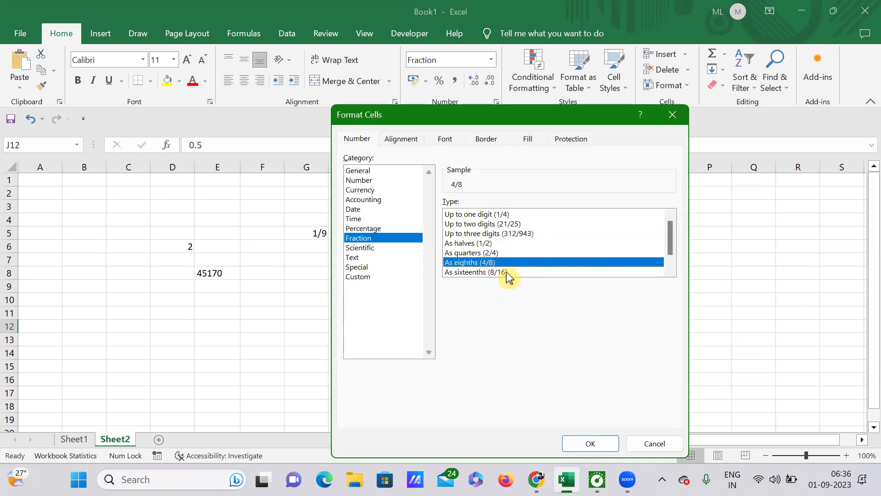
pyautogui.click(590, 444)
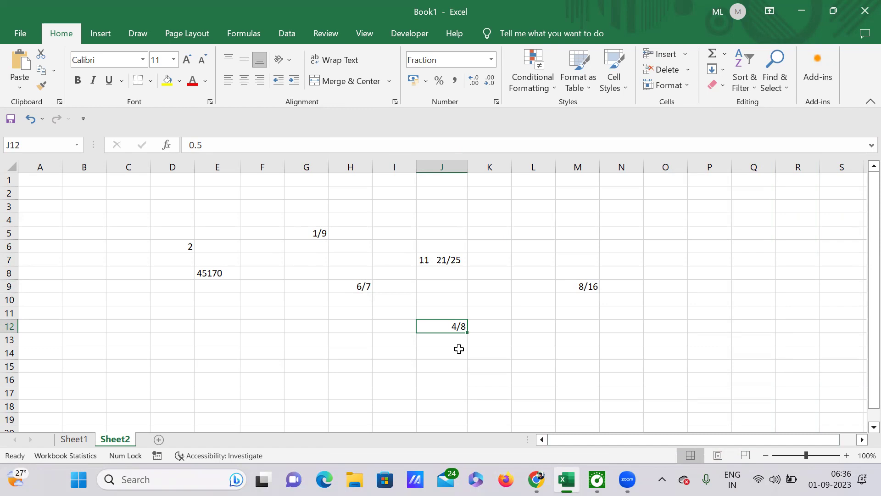
# Change the fraction format of cell J12 to As tenths (3/10)
pyautogui.rightClick(442, 323)
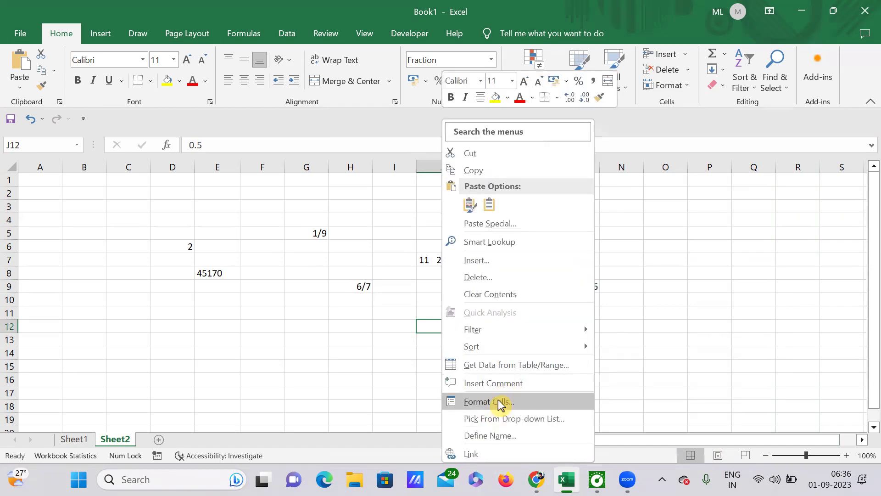
pyautogui.click(500, 402)
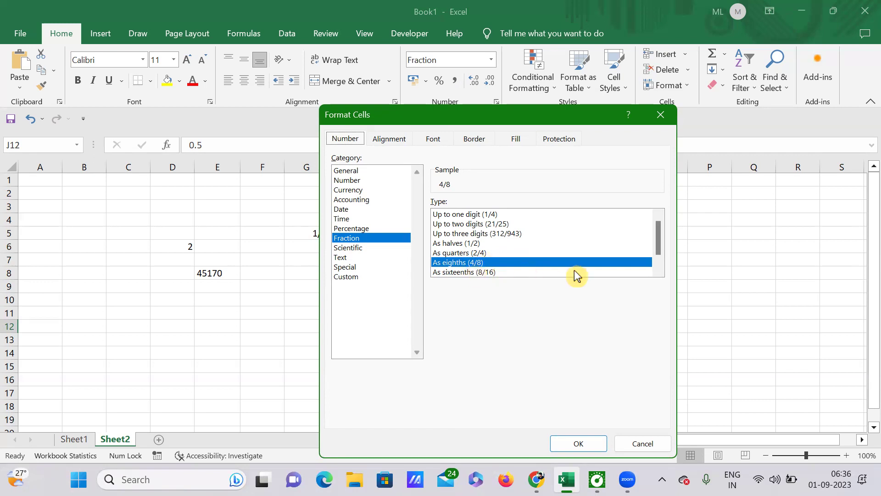
pyautogui.scroll(-1, 573, 270)
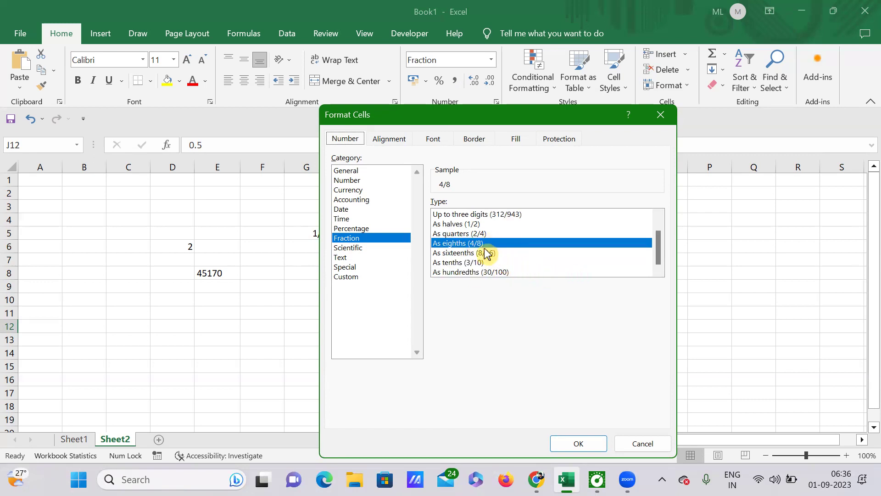
pyautogui.click(463, 262)
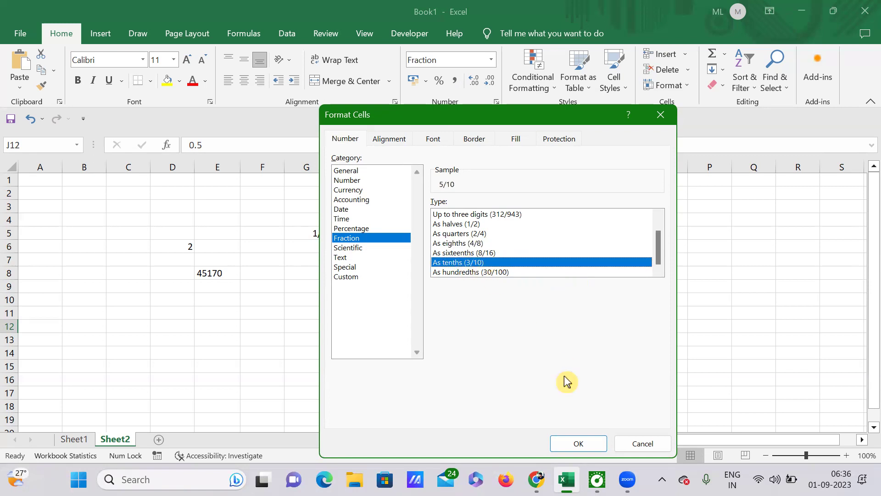
pyautogui.click(574, 445)
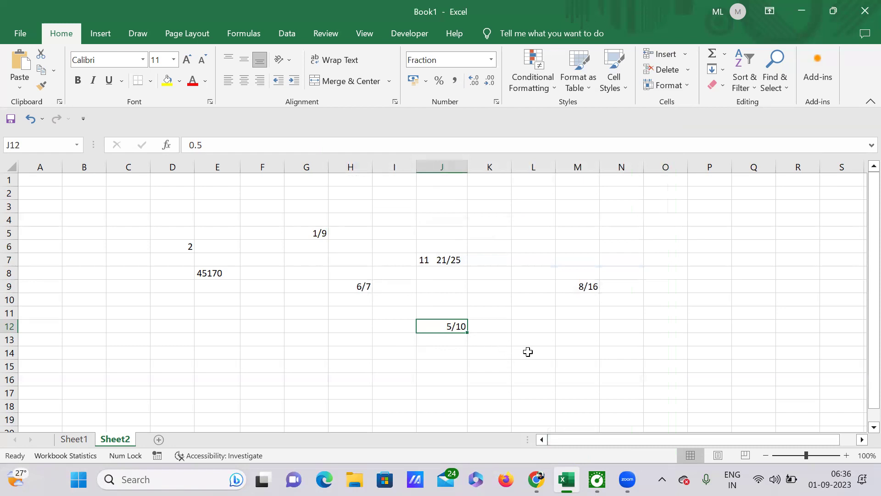
pyautogui.click(544, 351)
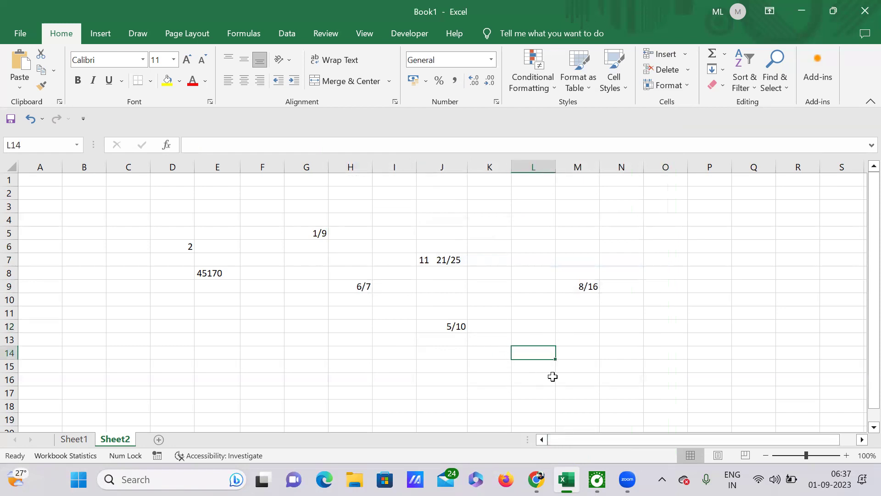
# Enter the fraction as 0 40/50 in cell O5
pyautogui.click(656, 234)
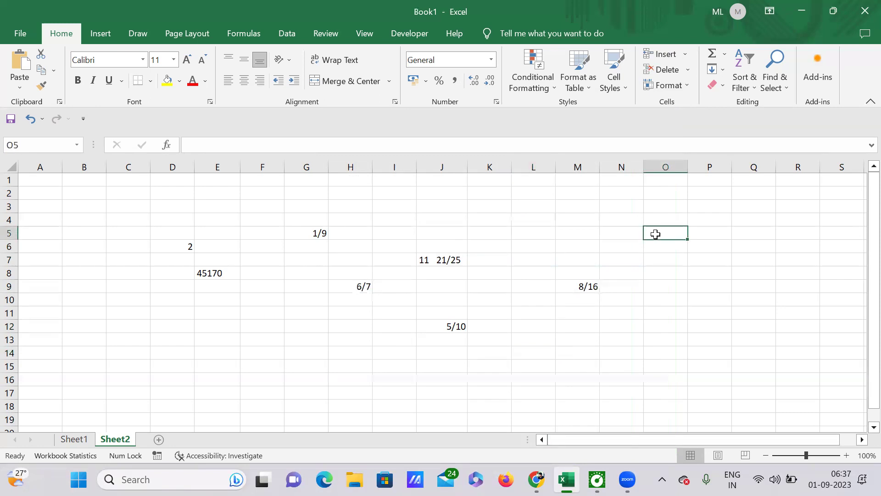
pyautogui.write('40')
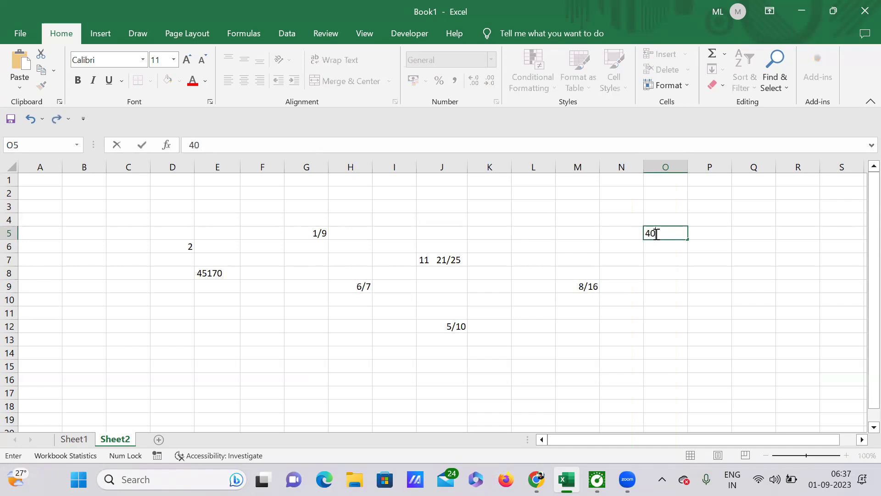
pyautogui.write('/50')
pyautogui.press('BackSpace')
pyautogui.press('BackSpace')
pyautogui.press('BackSpace')
pyautogui.press('BackSpace')
pyautogui.press('BackSpace')
pyautogui.write('0 40/50')
pyautogui.press('Return')
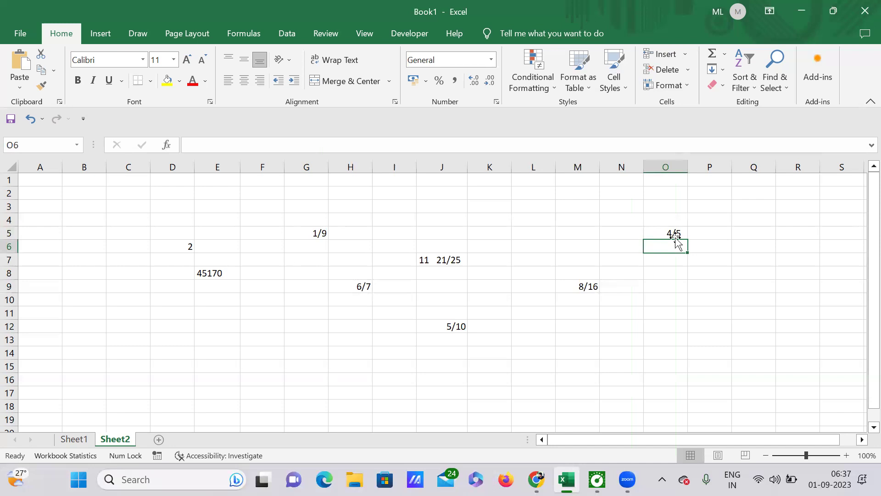
# Apply the existing custom number format # ?/60 to cell O5 so its fraction displays in sixtieths
pyautogui.click(664, 234)
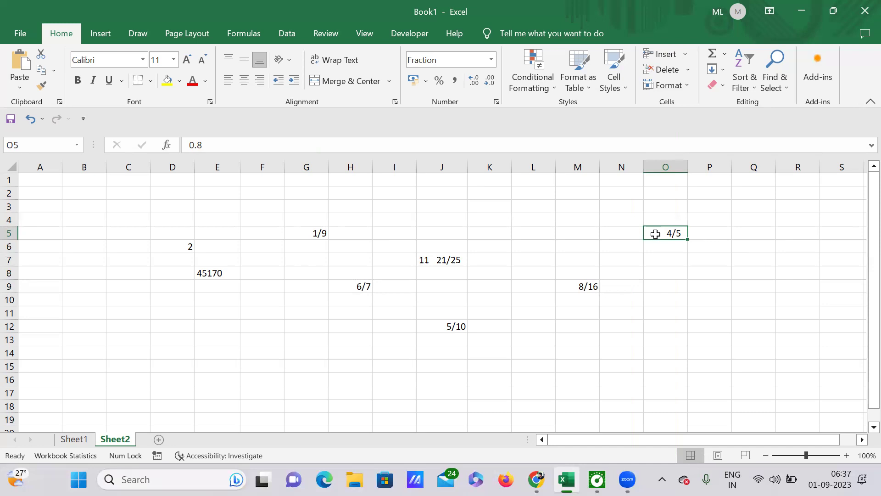
pyautogui.rightClick(664, 236)
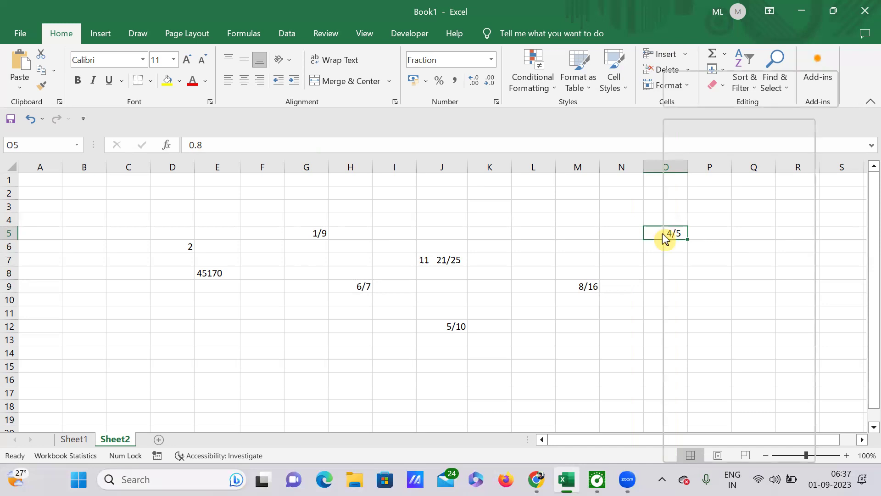
pyautogui.click(722, 398)
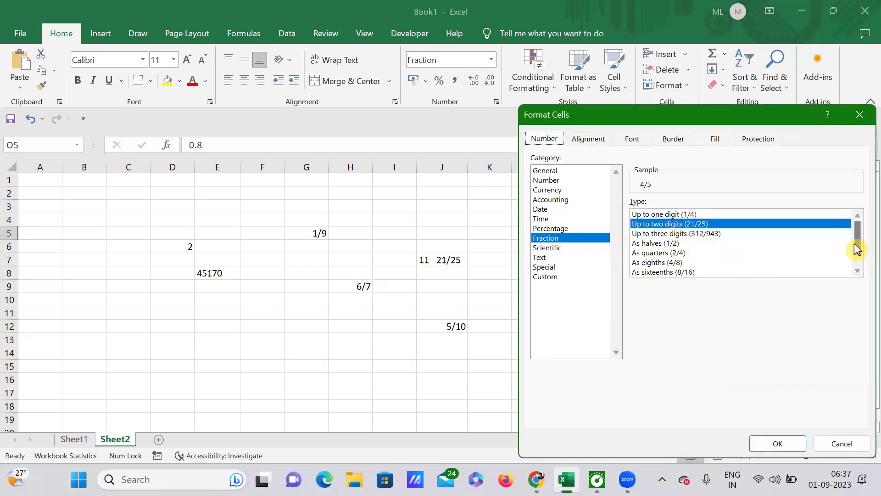
pyautogui.moveTo(861, 251); pyautogui.dragTo(862, 262)
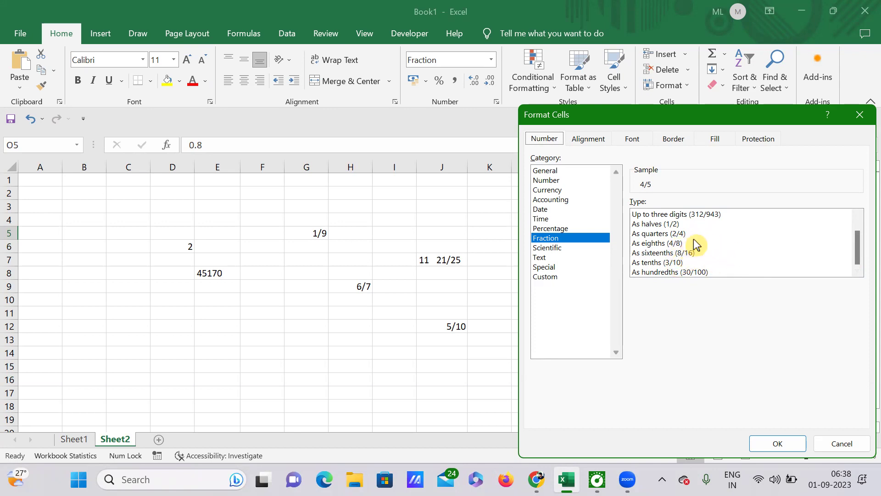
pyautogui.click(555, 279)
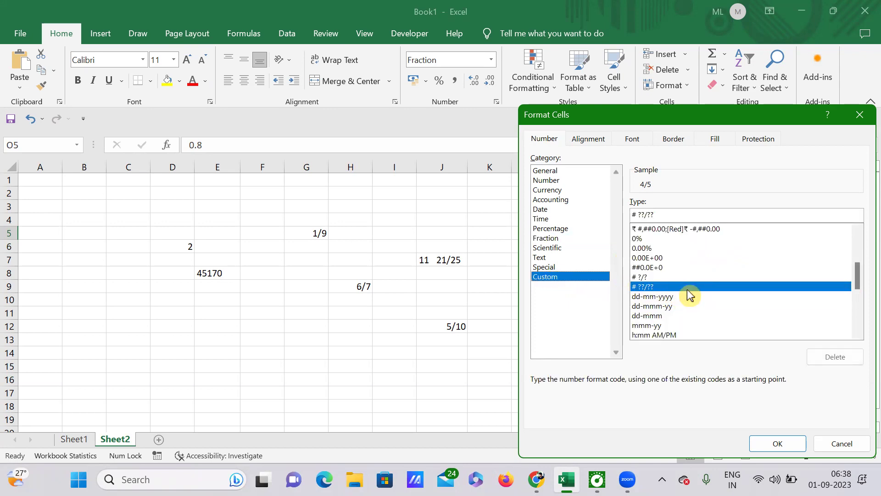
pyautogui.moveTo(859, 277); pyautogui.dragTo(860, 330)
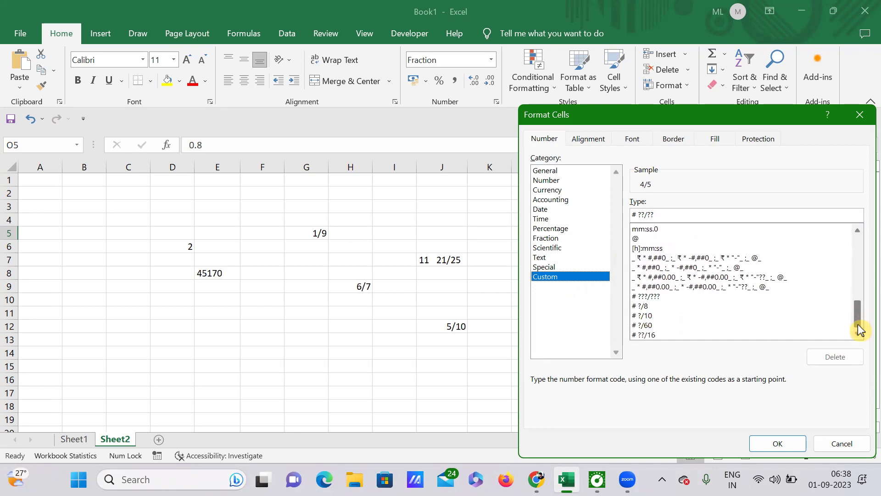
pyautogui.click(650, 326)
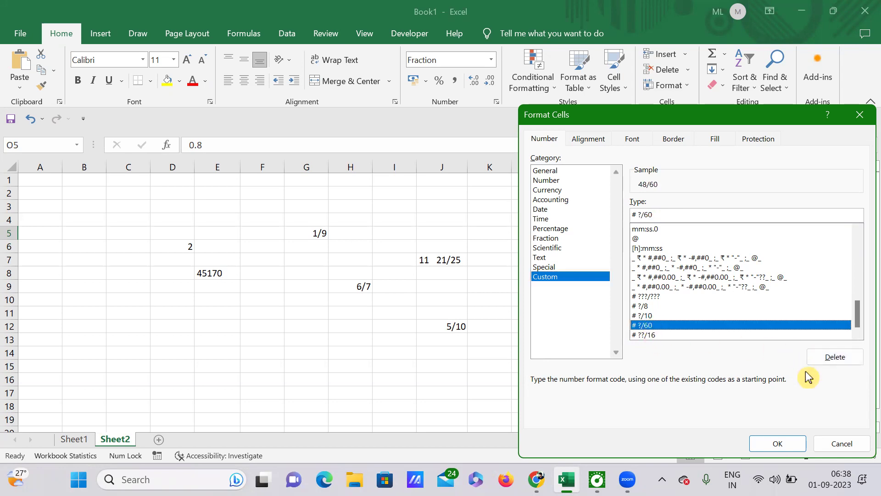
pyautogui.click(779, 444)
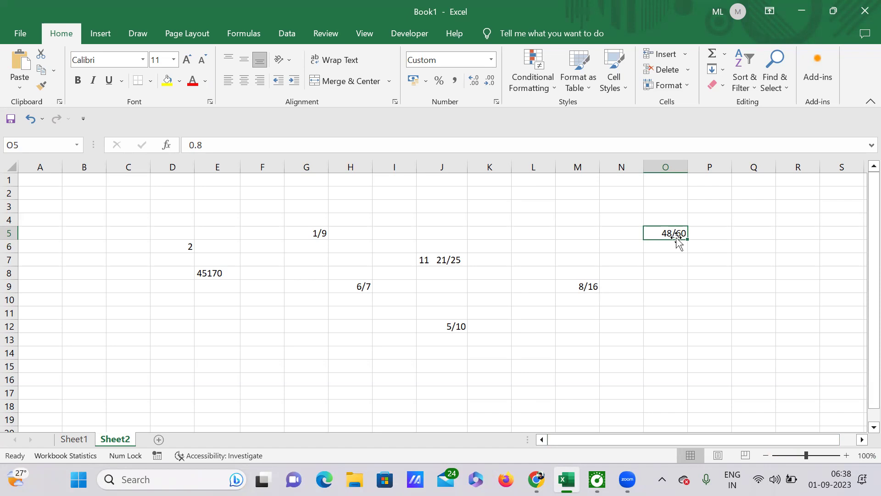
# Enter the same fraction as 0 40/50 in cell O8
pyautogui.click(685, 274)
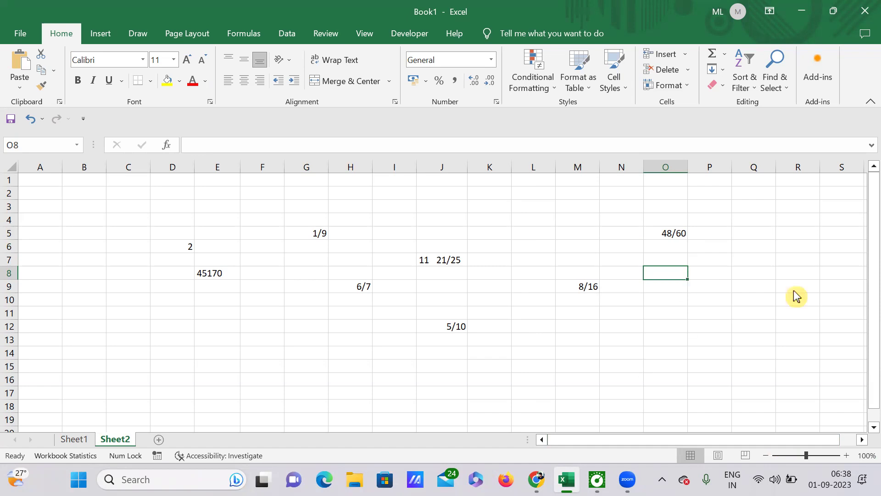
pyautogui.click(644, 276)
pyautogui.write('0 40/50')
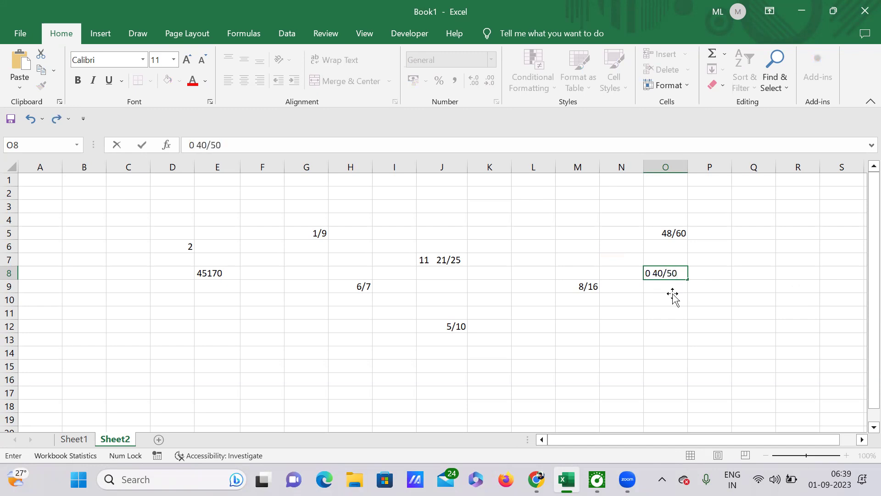
pyautogui.press('Return')
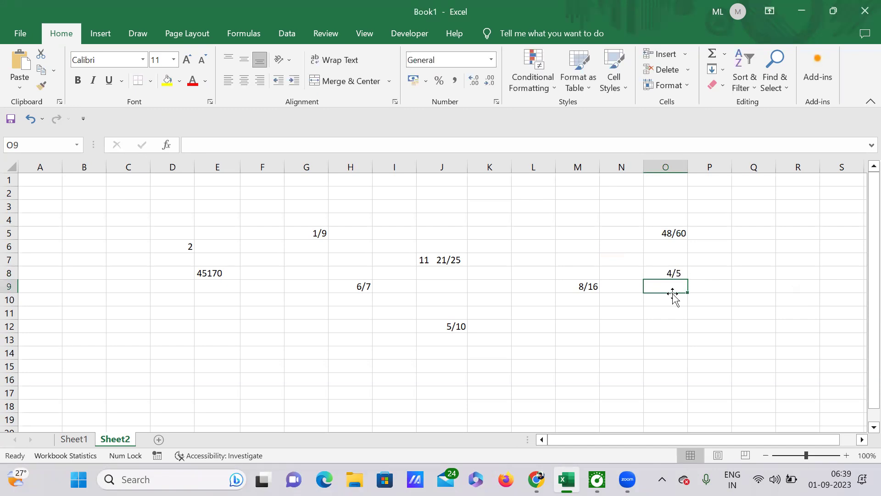
# Give cell O8 the custom number format # ??/50 so its fraction displays in fiftieths
pyautogui.click(666, 274)
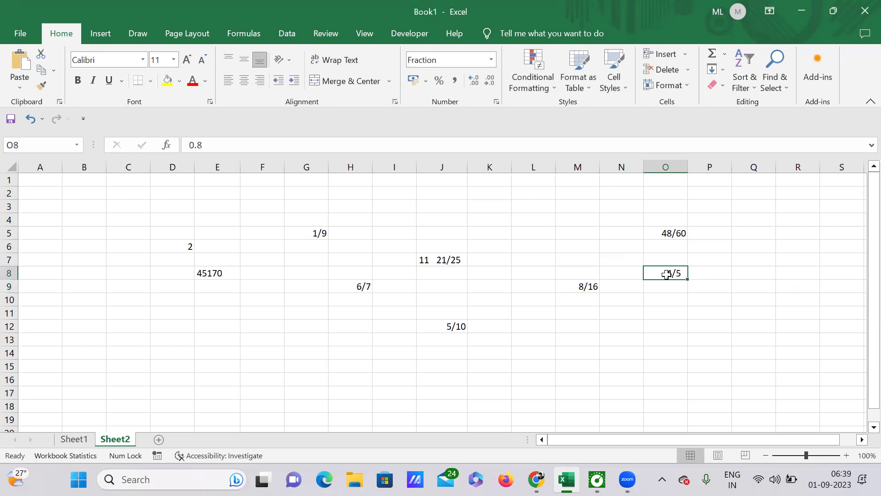
pyautogui.rightClick(668, 273)
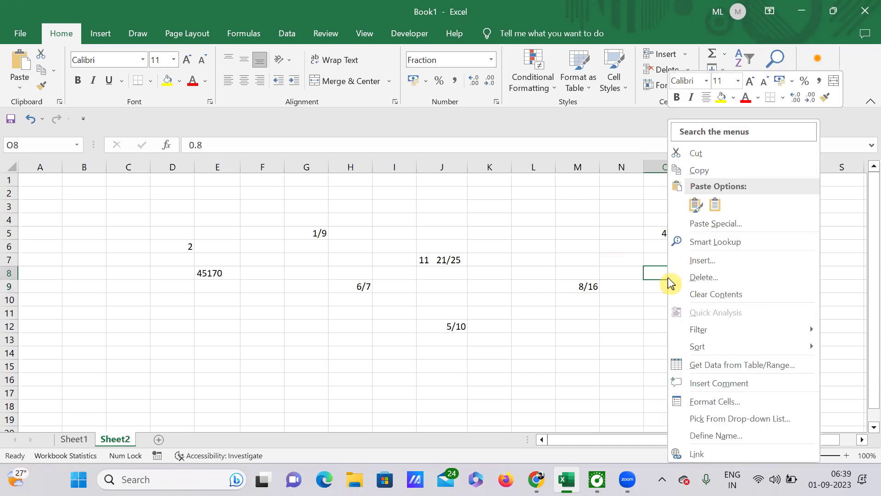
pyautogui.click(715, 401)
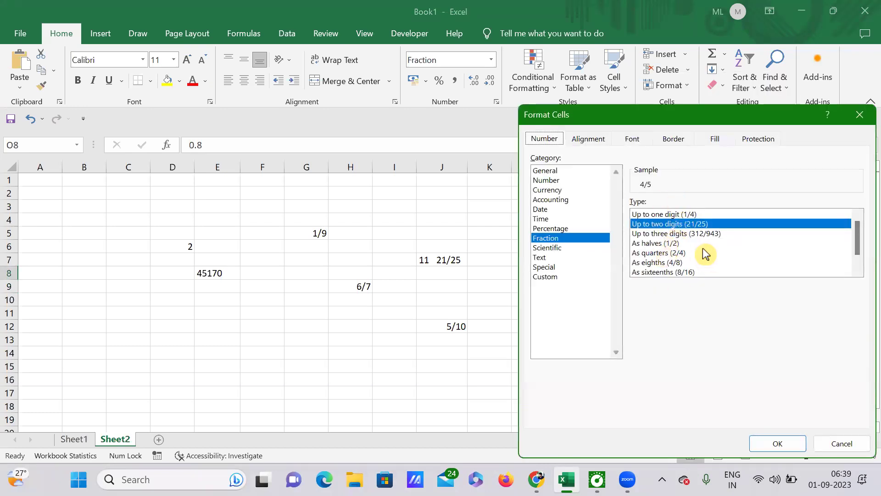
pyautogui.click(558, 276)
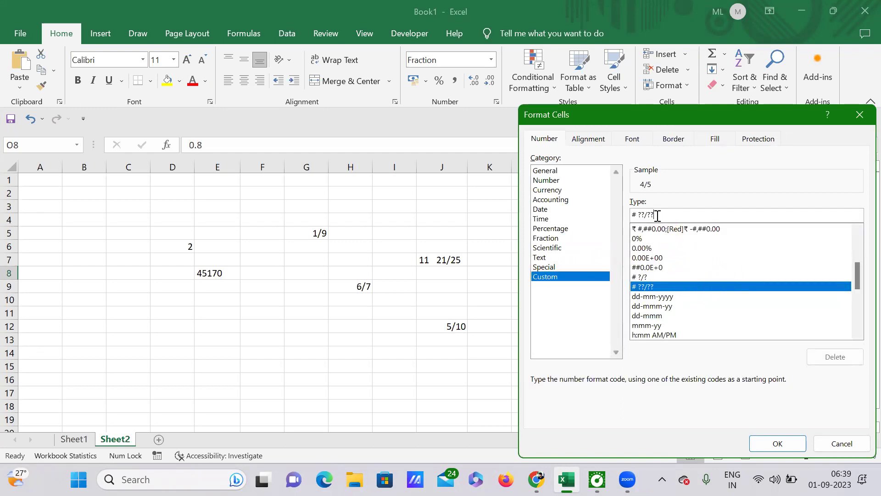
pyautogui.press('BackSpace')
pyautogui.press('BackSpace')
pyautogui.write('50')
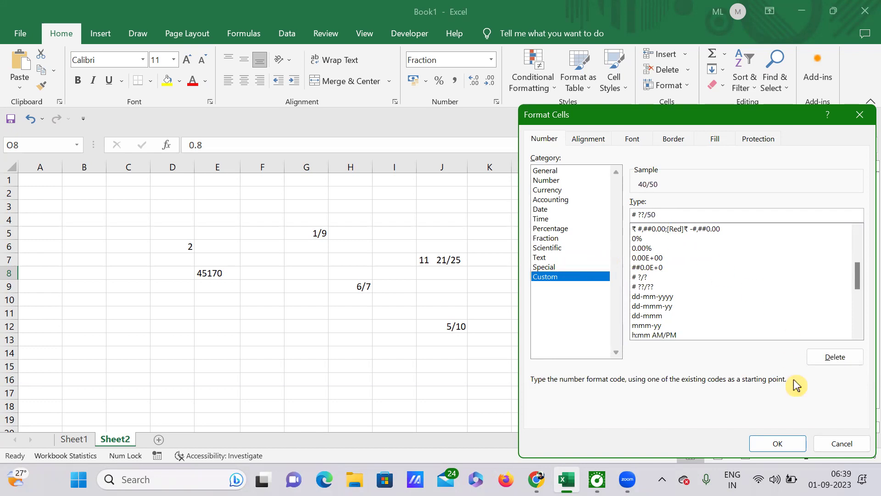
pyautogui.click(782, 442)
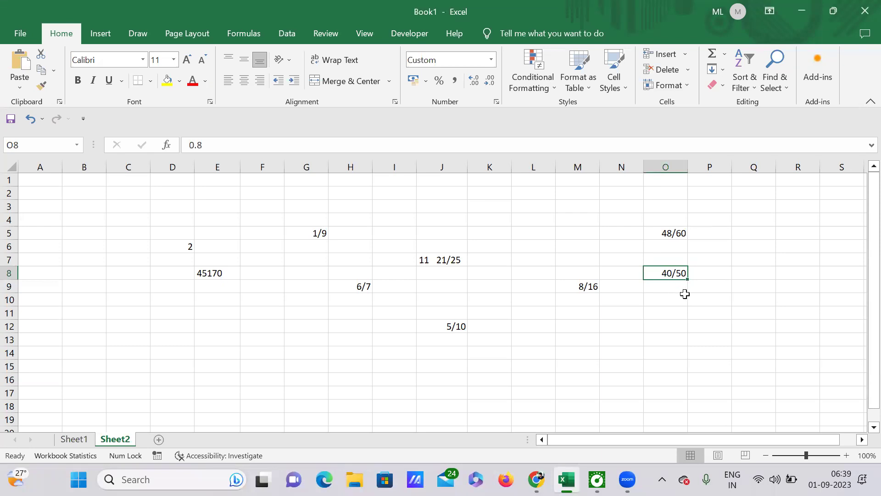
# Enter a fraction equal to 1/2 in cell O11
pyautogui.click(669, 314)
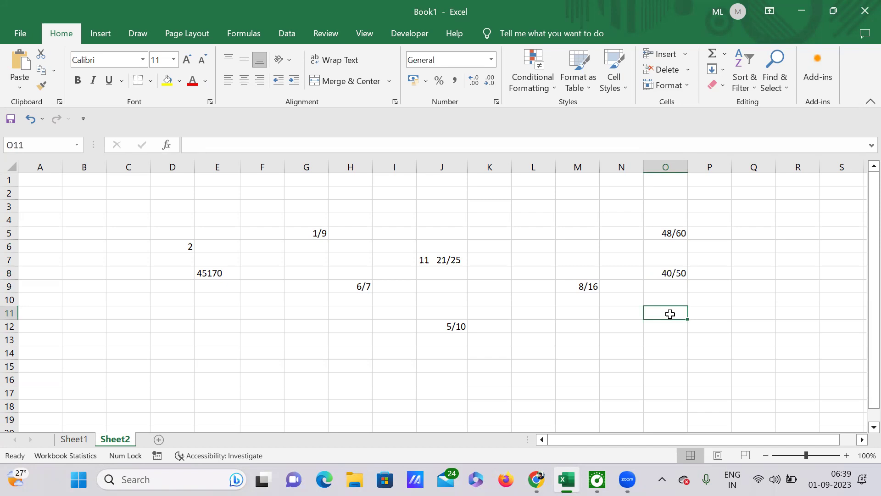
pyautogui.write('4')
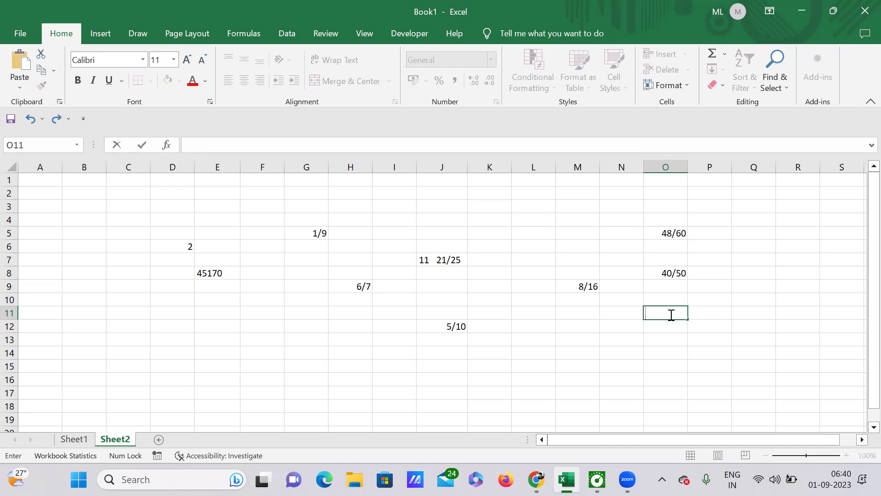
pyautogui.write('2')
pyautogui.press('BackSpace')
pyautogui.press('Return')
# Give cell O11 the custom number format # ???/200, based on the existing # ???/??? code
pyautogui.click(670, 314)
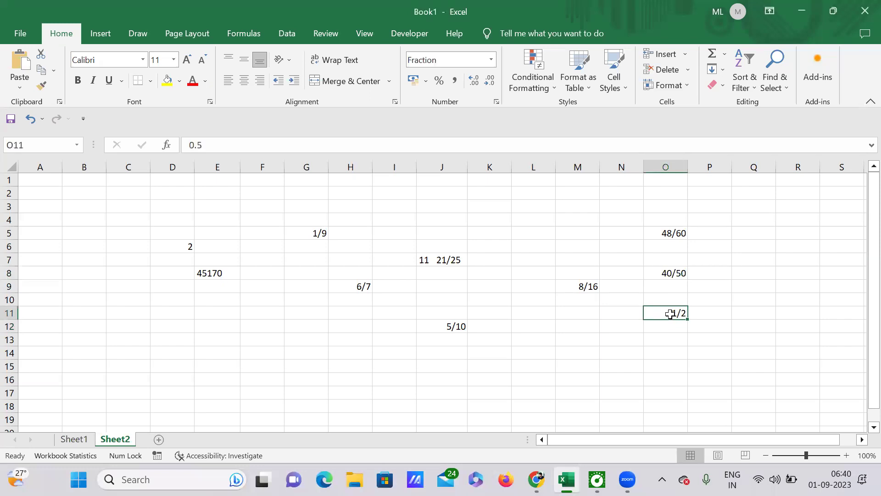
pyautogui.rightClick(672, 317)
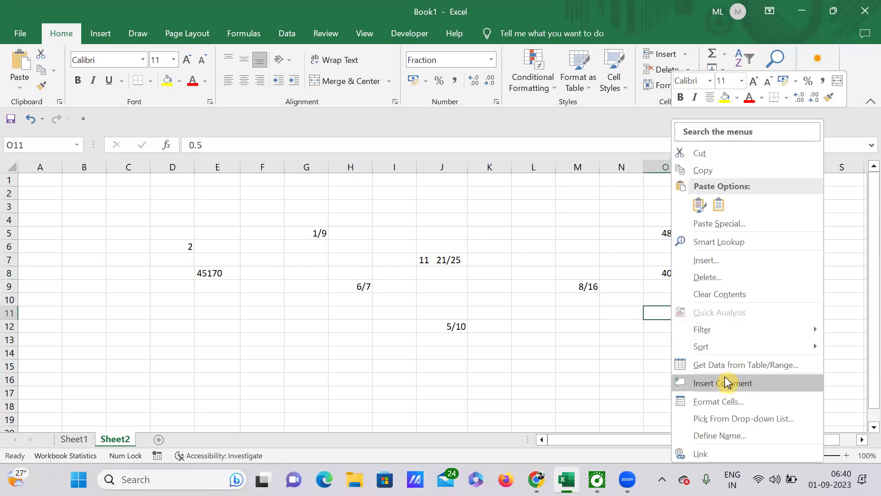
pyautogui.click(732, 401)
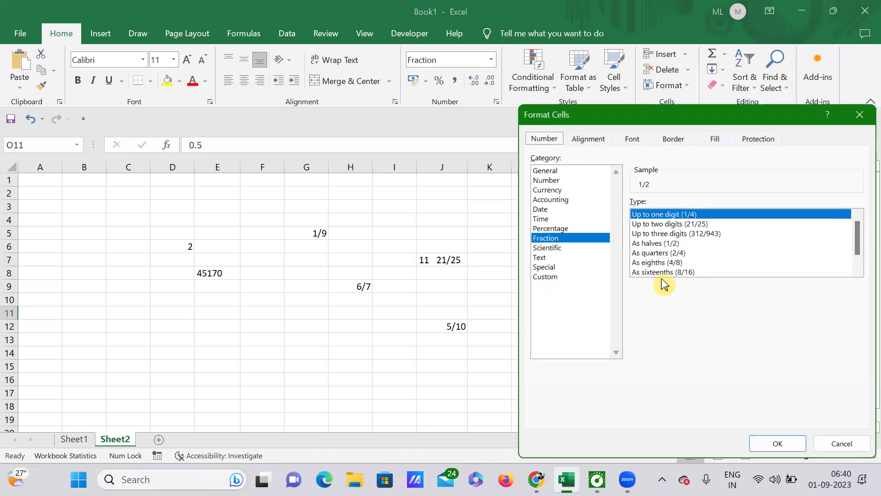
pyautogui.click(555, 276)
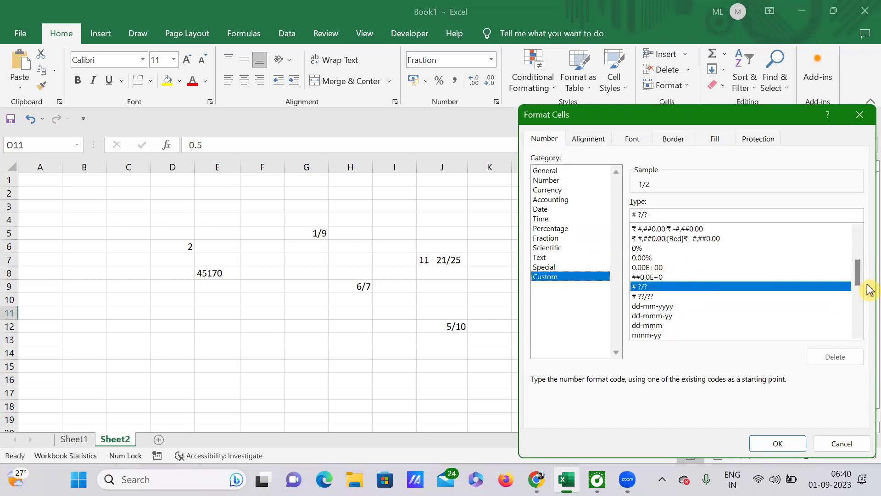
pyautogui.moveTo(860, 282); pyautogui.dragTo(860, 320)
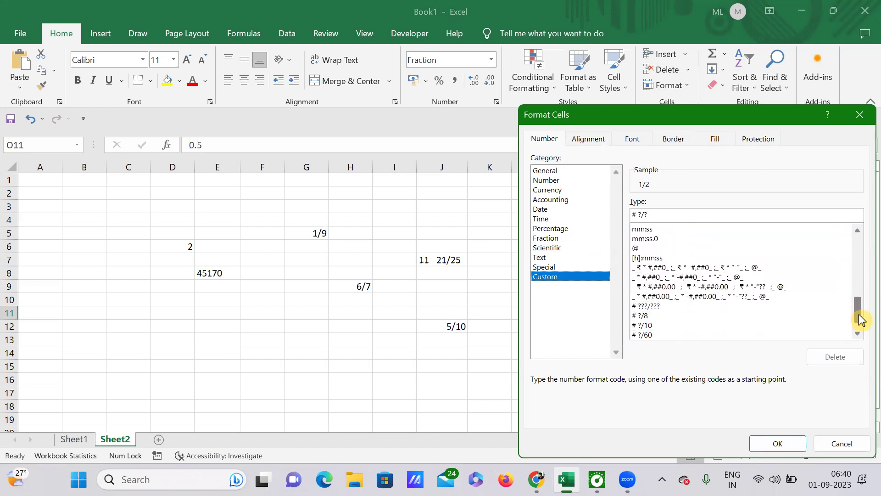
pyautogui.click(649, 306)
pyautogui.click(662, 214)
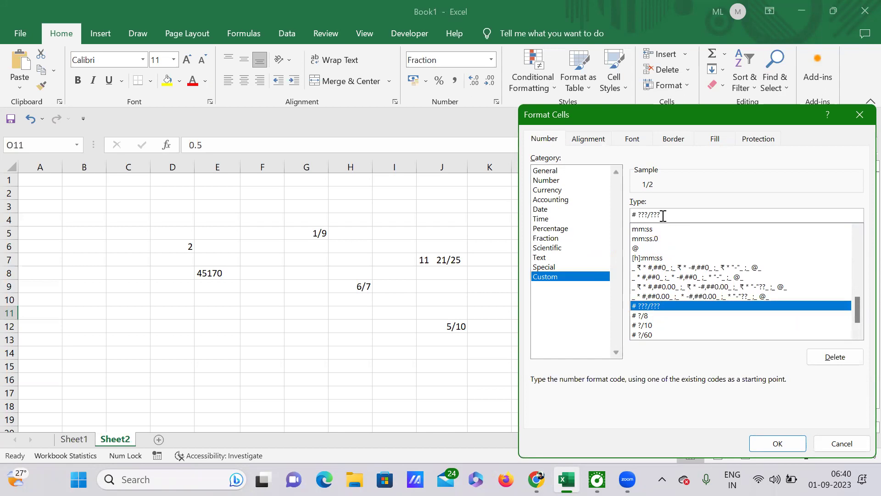
pyautogui.press('BackSpace')
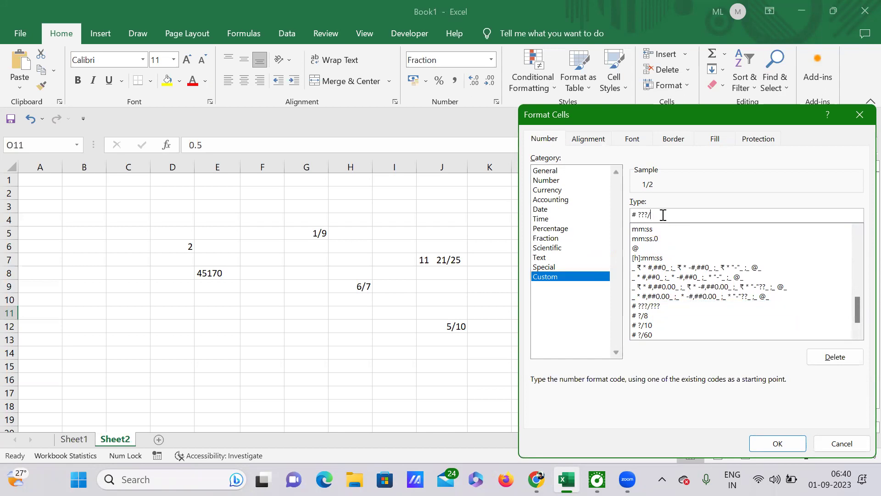
pyautogui.write('200')
pyautogui.click(775, 444)
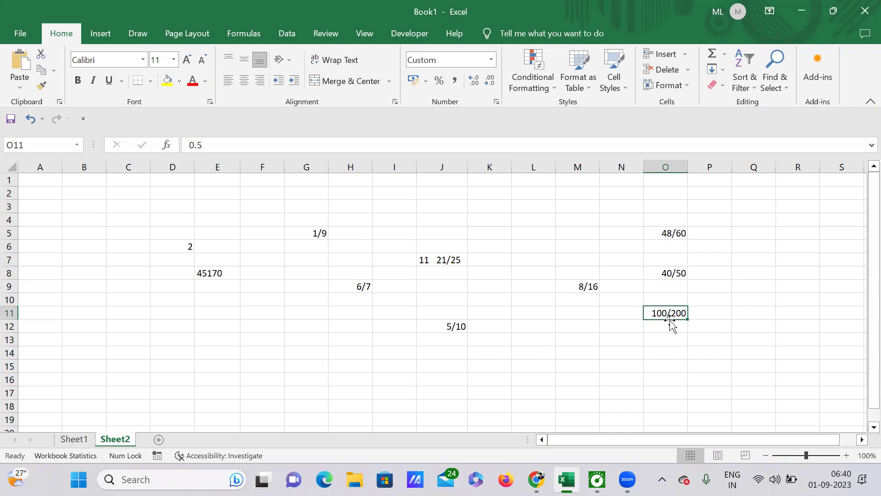
# Insert a new blank equation object on Sheet2
pyautogui.click(671, 339)
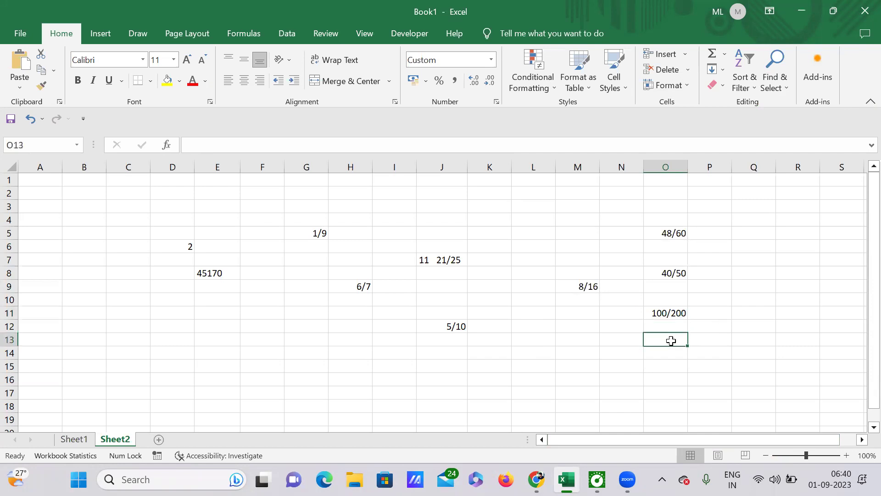
pyautogui.click(673, 314)
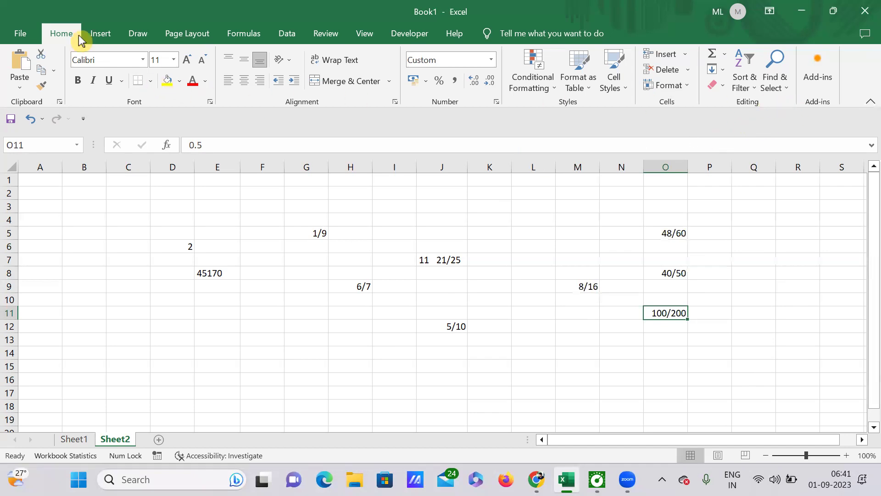
pyautogui.click(107, 33)
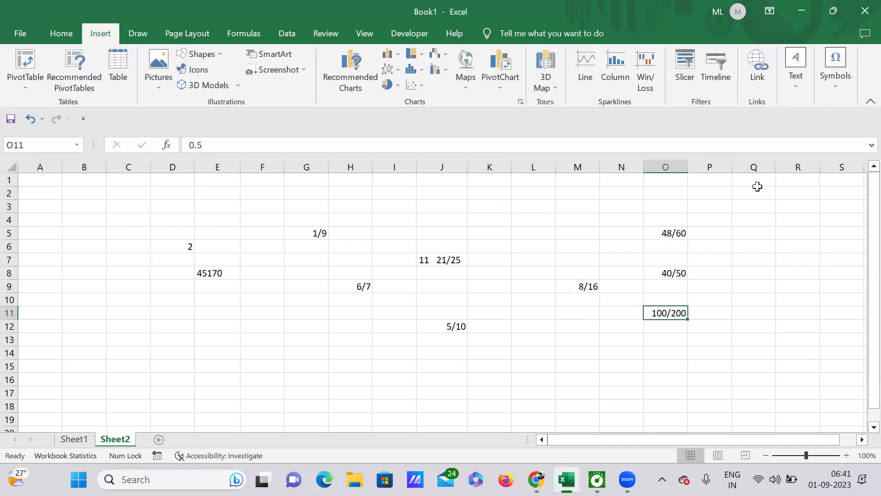
pyautogui.click(839, 91)
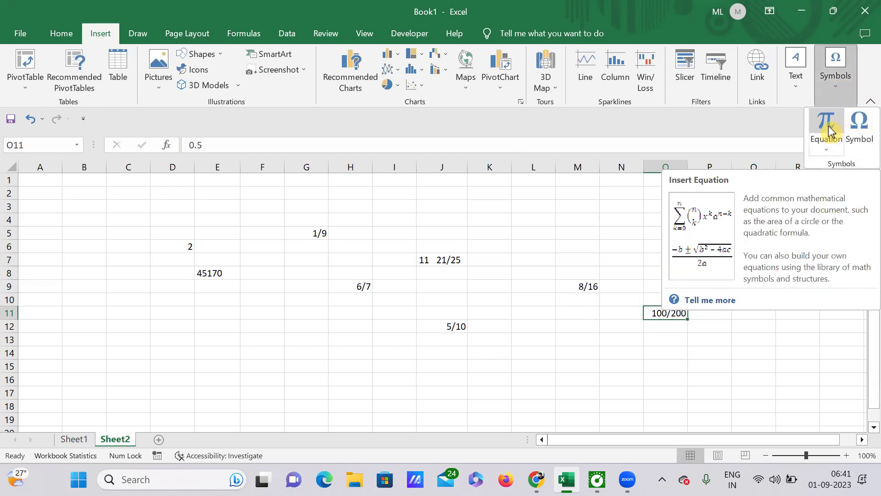
pyautogui.click(828, 127)
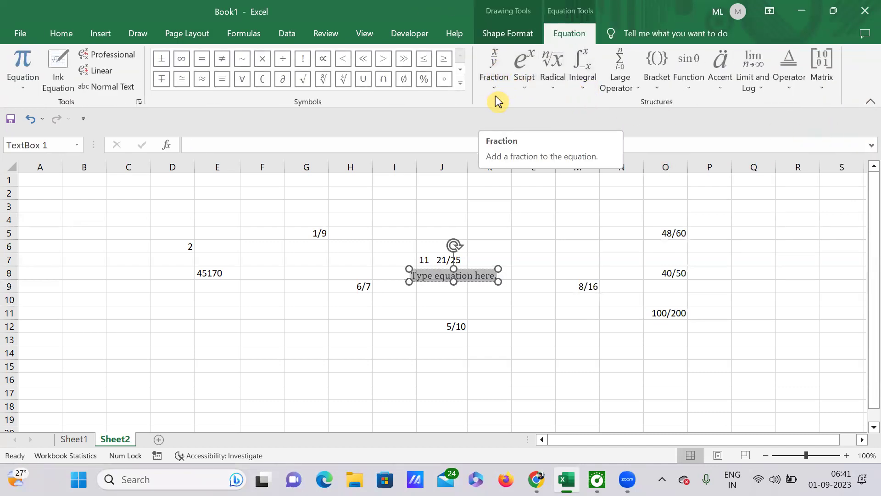
# Add an empty stacked fraction to the equation and move the equation box to column B, starting near row 5
pyautogui.click(499, 68)
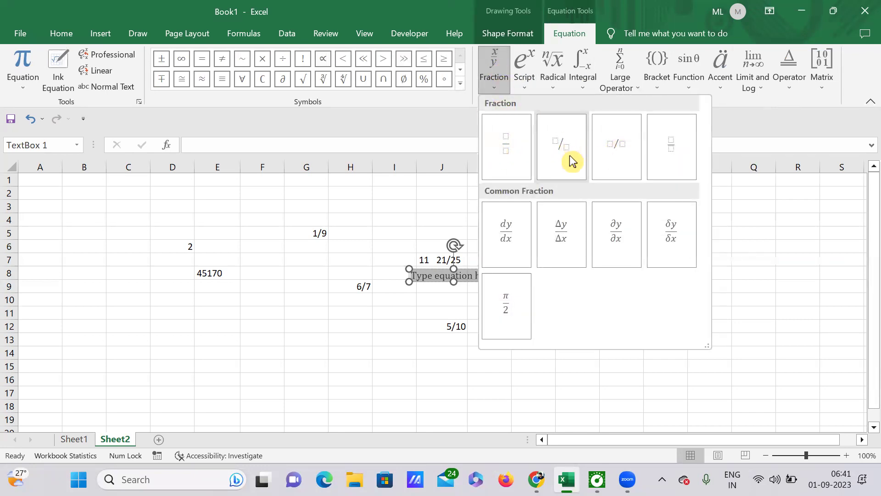
pyautogui.click(509, 150)
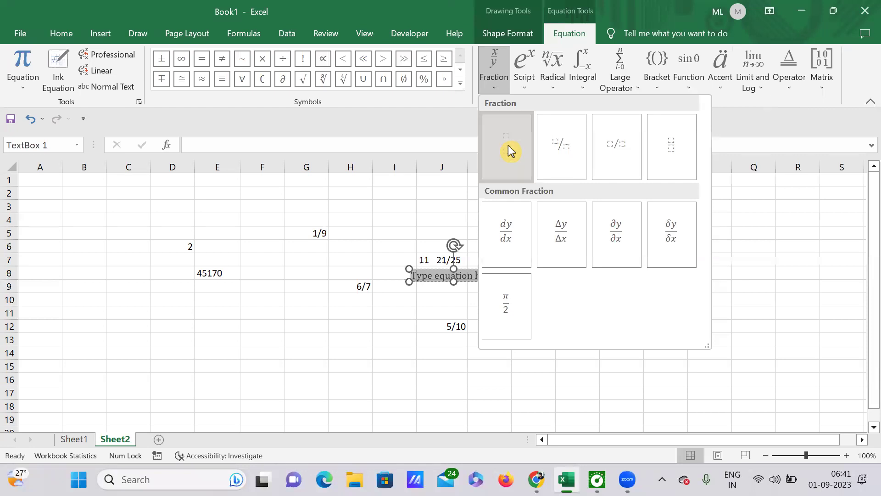
pyautogui.moveTo(414, 321); pyautogui.dragTo(65, 289)
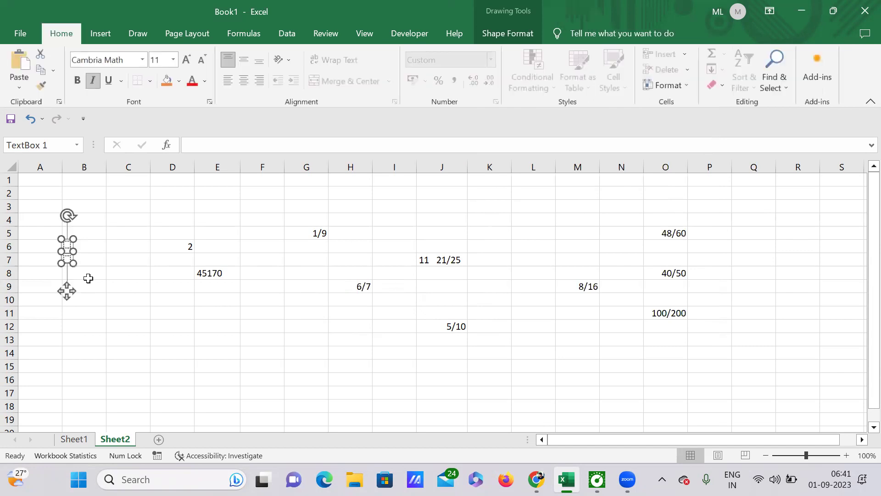
# Enlarge the fraction equation's font size to 72
pyautogui.click(187, 60)
pyautogui.click(188, 61)
pyautogui.click(188, 60)
pyautogui.click(188, 60)
pyautogui.click(188, 60)
pyautogui.click(187, 60)
pyautogui.click(187, 60)
pyautogui.click(188, 60)
pyautogui.click(188, 60)
pyautogui.click(188, 60)
pyautogui.click(187, 60)
pyautogui.click(188, 60)
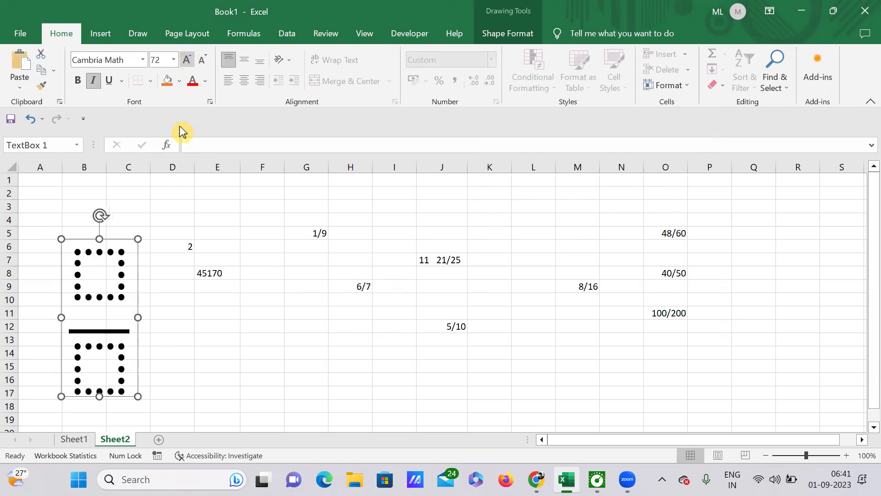
# Fill in the fraction equation with 57 as numerator and 90 as denominator, and finish editing it
pyautogui.click(108, 277)
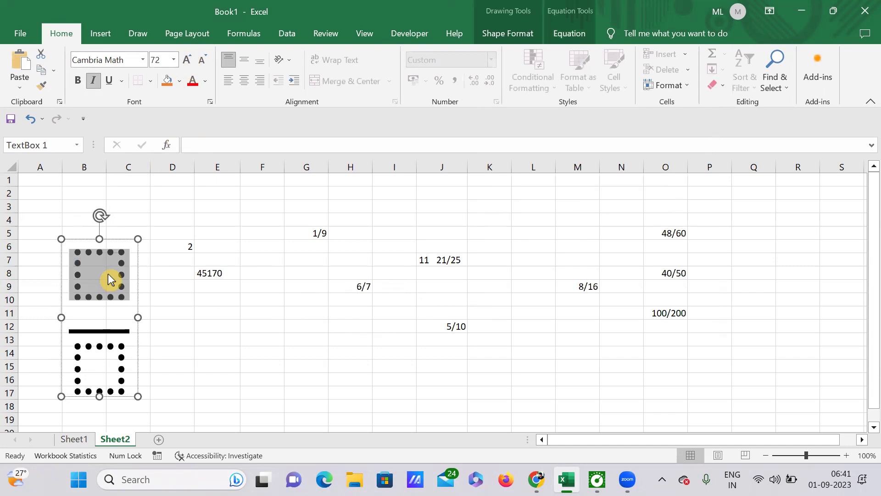
pyautogui.write('57')
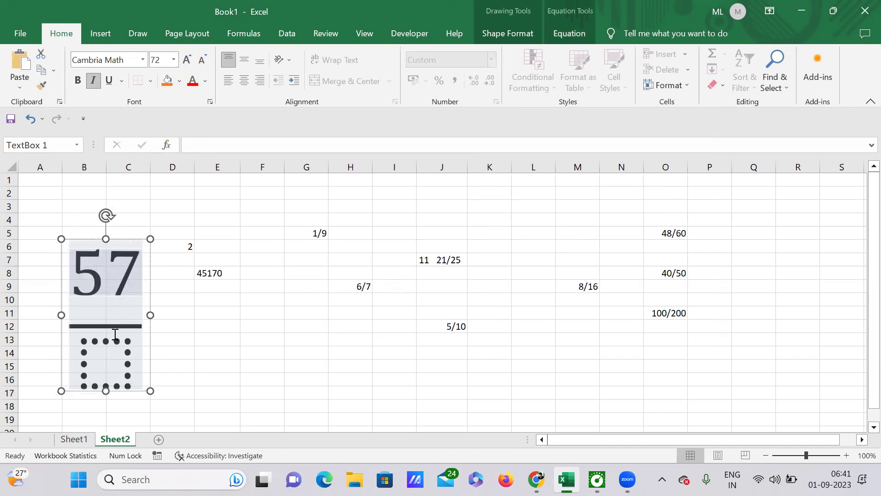
pyautogui.click(104, 372)
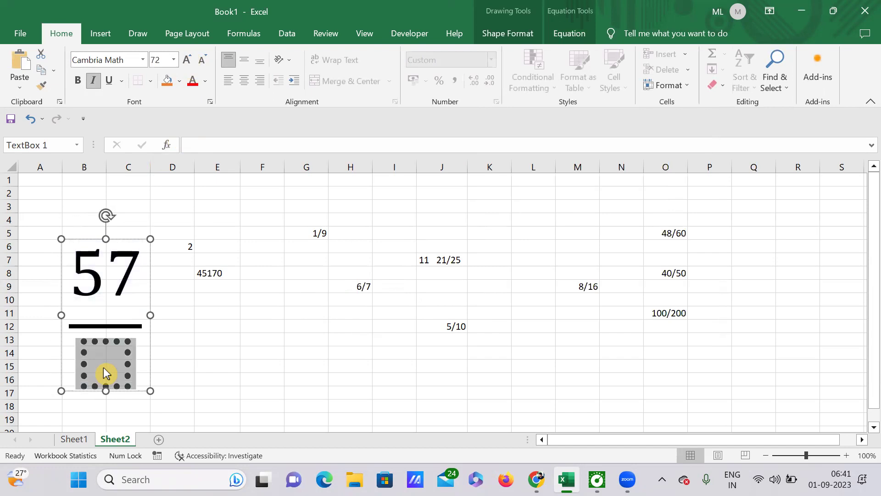
pyautogui.write('90')
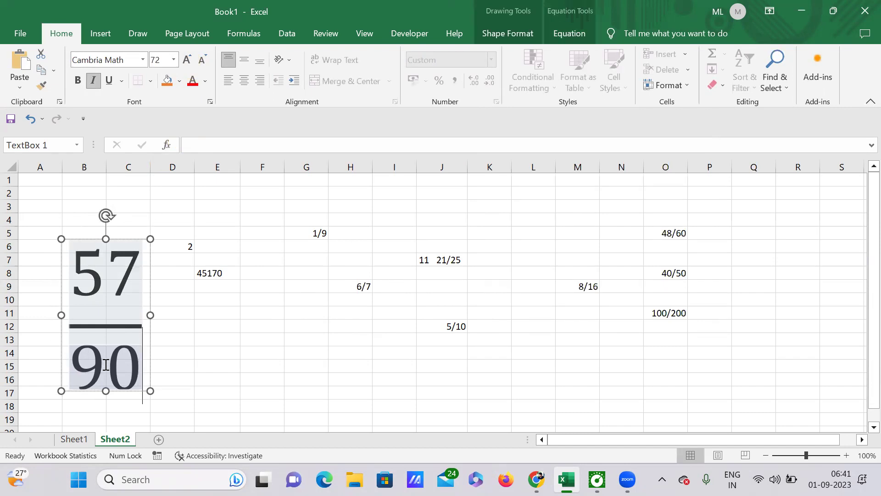
pyautogui.click(247, 349)
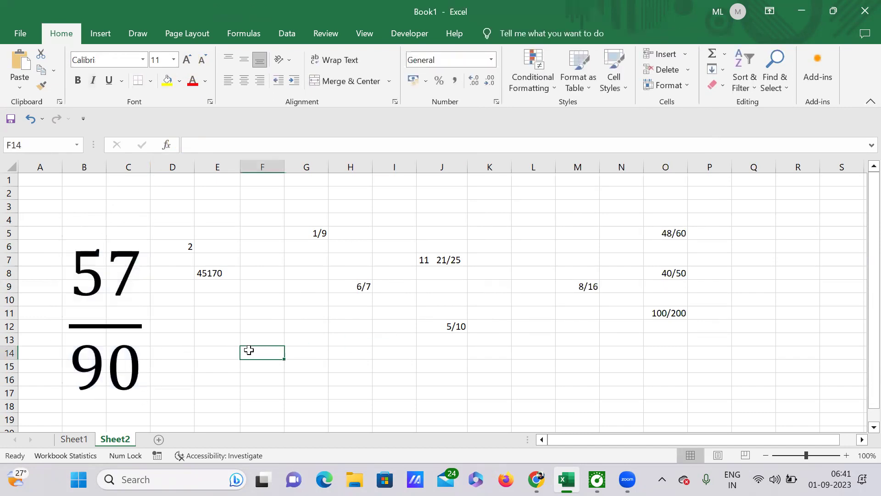
pyautogui.scroll(-1, 248, 350)
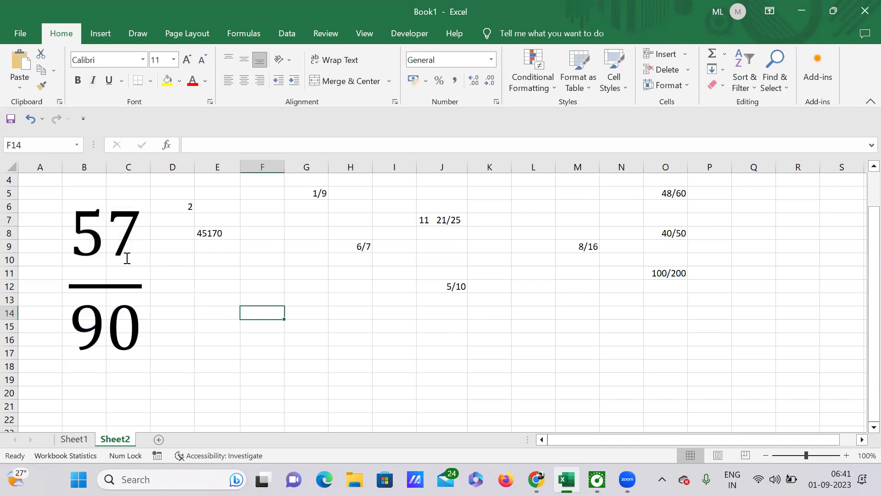
pyautogui.scroll(1, 160, 238)
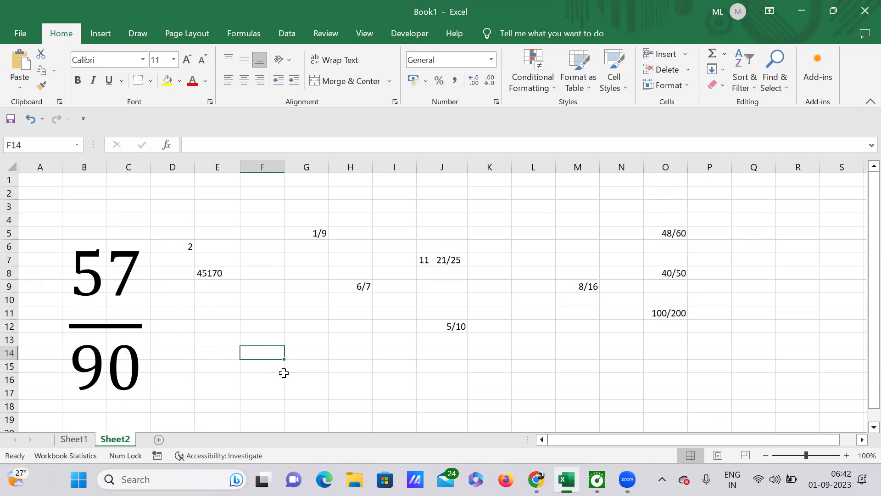
pyautogui.click(516, 247)
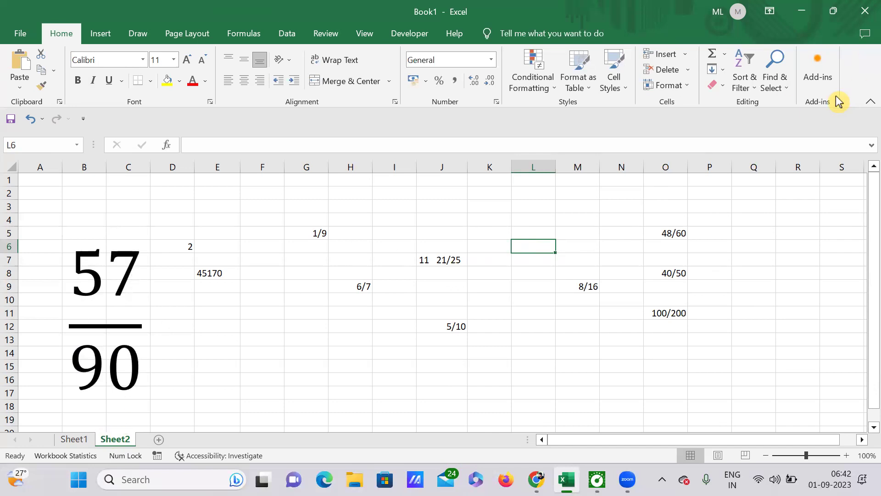
pyautogui.click(113, 35)
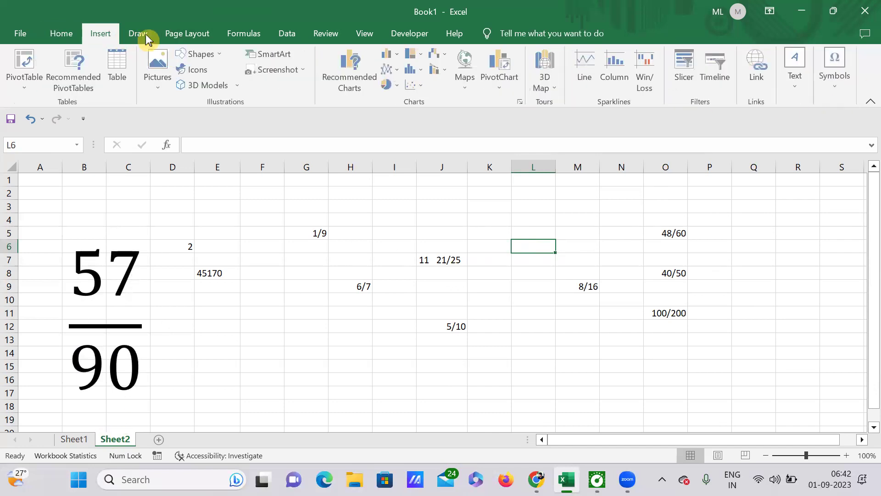
pyautogui.click(836, 95)
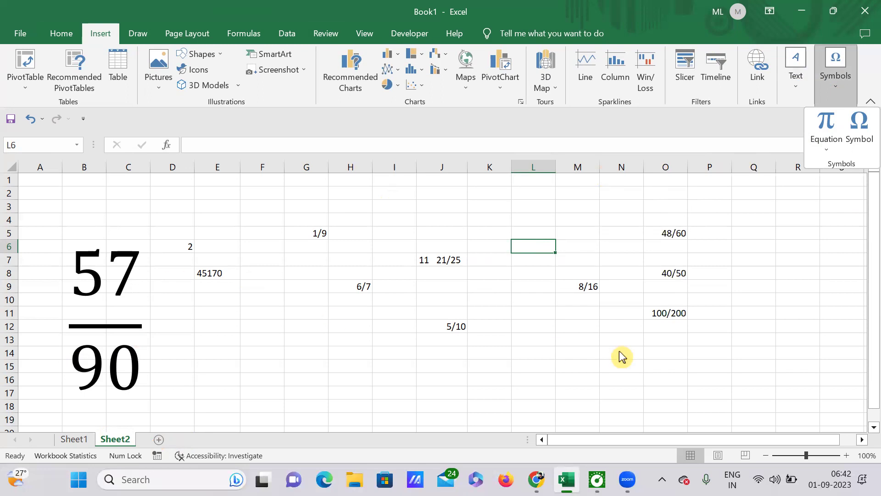
pyautogui.click(419, 368)
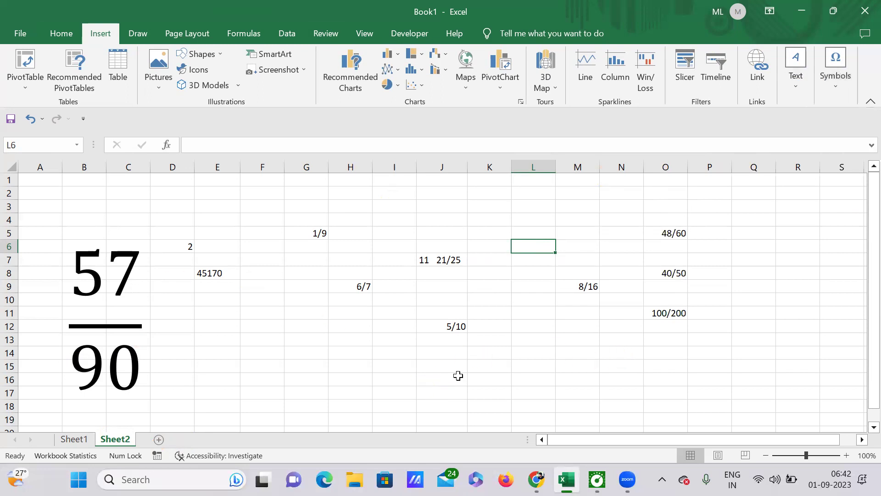